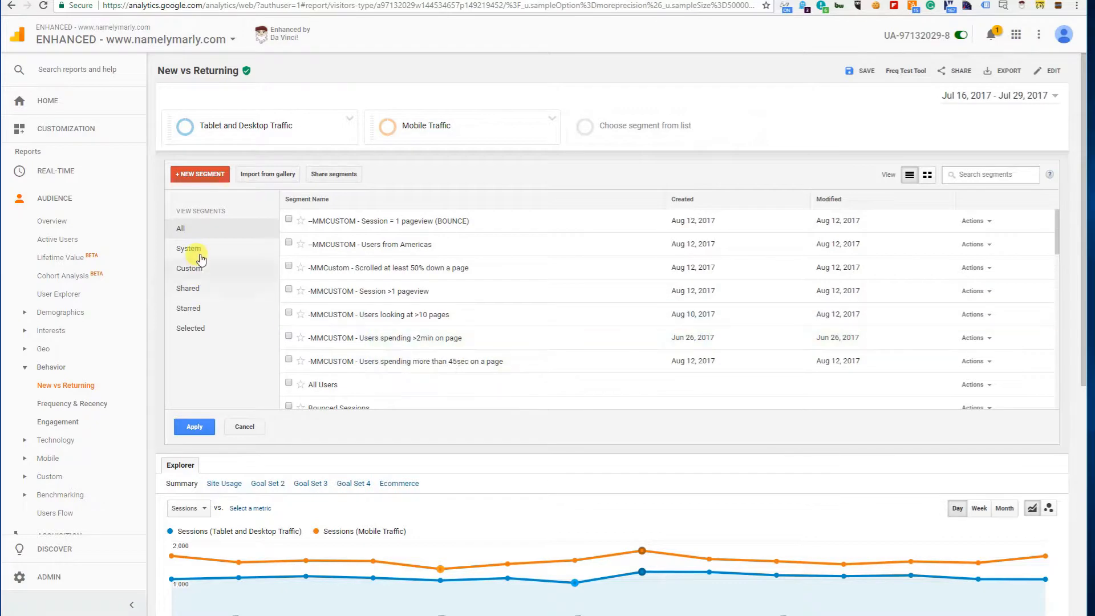
Browse the system segments available for the New vs Returning report and leave the segment selection without applying changes
{"action": "left_click", "coordinate": [194, 255]}
{"action": "scroll", "coordinate": [365, 263], "scroll_direction": "down", "scroll_amount": 5}
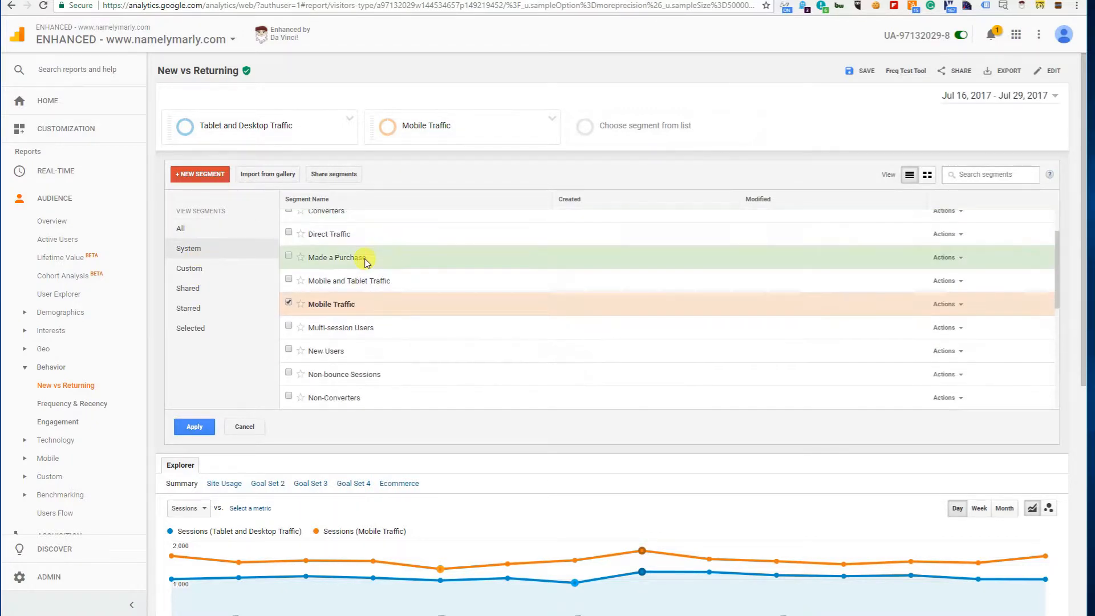
{"action": "left_click", "coordinate": [243, 426]}
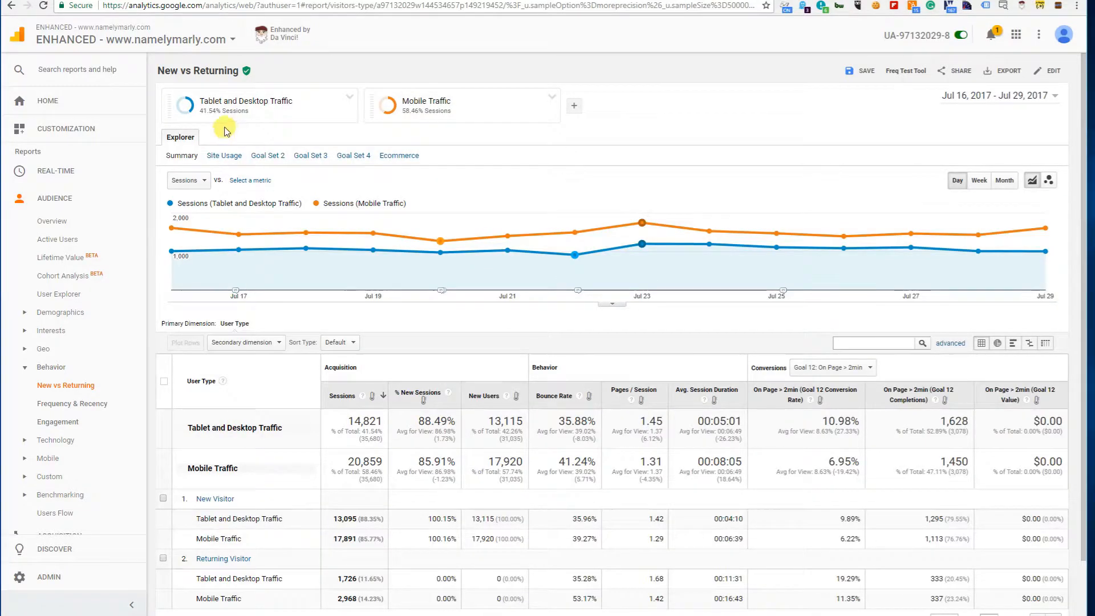
Compare the Tablet and Desktop Traffic segment with Mobile Traffic for new and returning visitors, including the Goal 12 conversion rates
{"action": "mouse_move", "coordinate": [206, 118]}
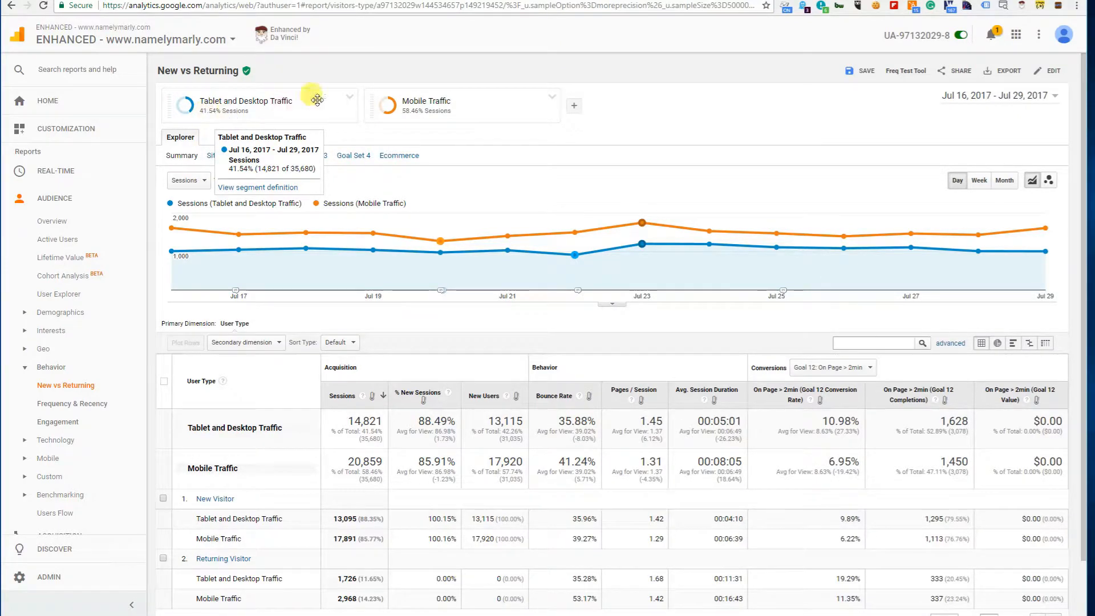
{"action": "mouse_move", "coordinate": [400, 105]}
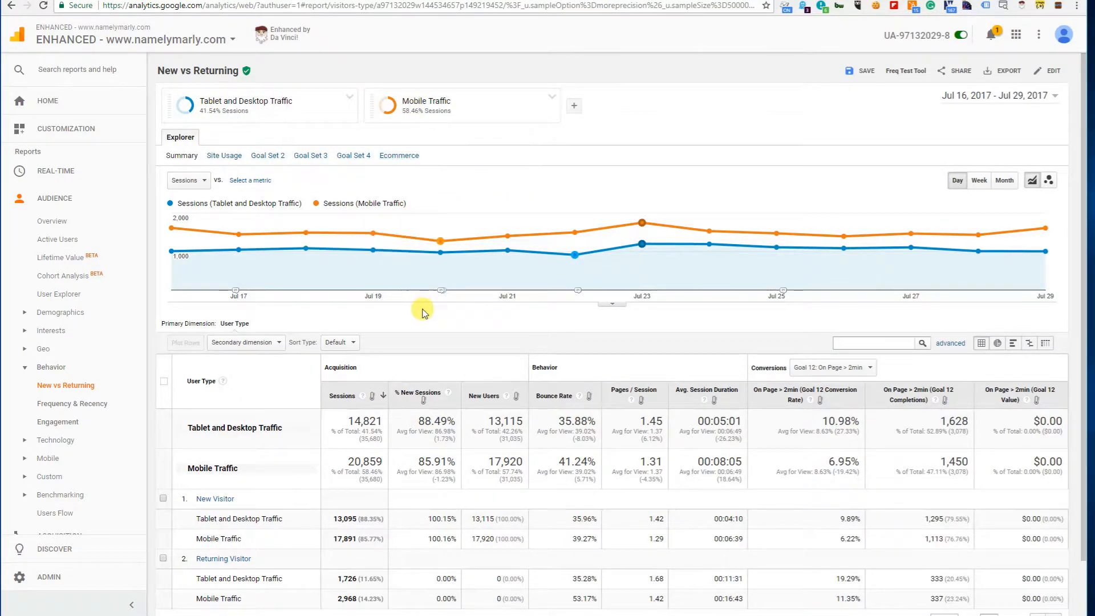
{"action": "scroll", "coordinate": [420, 311], "scroll_direction": "down", "scroll_amount": 2}
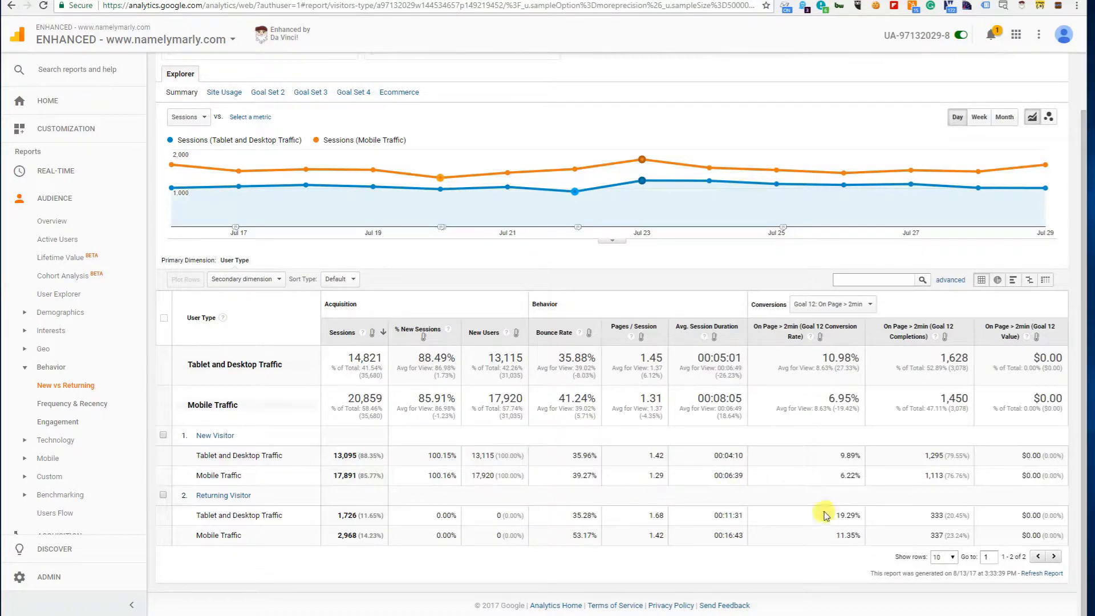
{"action": "left_click_drag", "start_coordinate": [854, 516], "coordinate": [843, 517]}
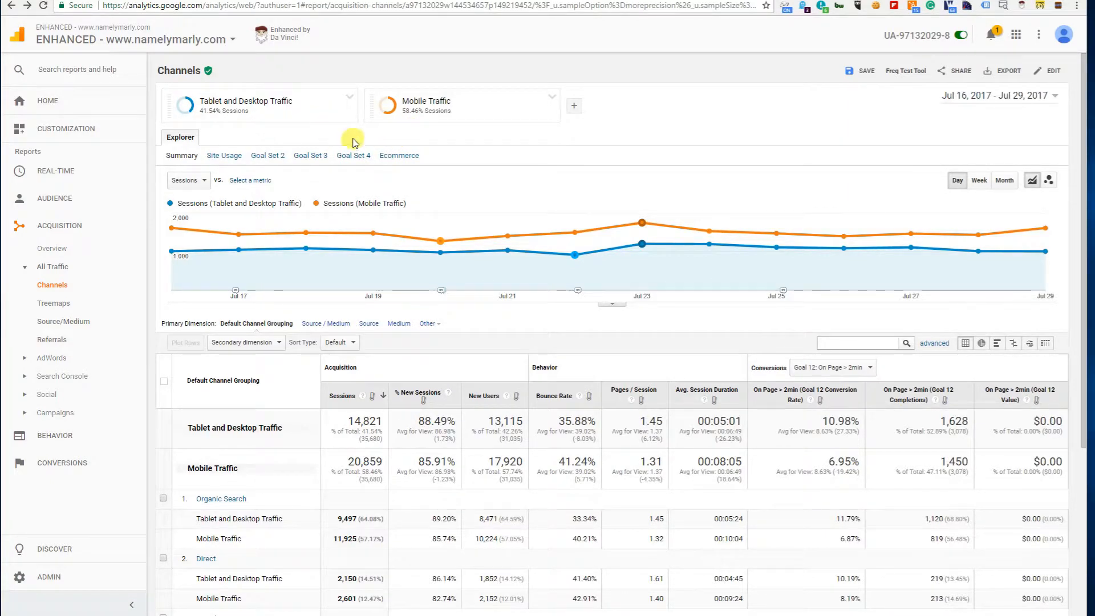
Examine sessions, behavior and conversions per channel in the Channels report for both device segments
{"action": "scroll", "coordinate": [543, 366], "scroll_direction": "down", "scroll_amount": 1}
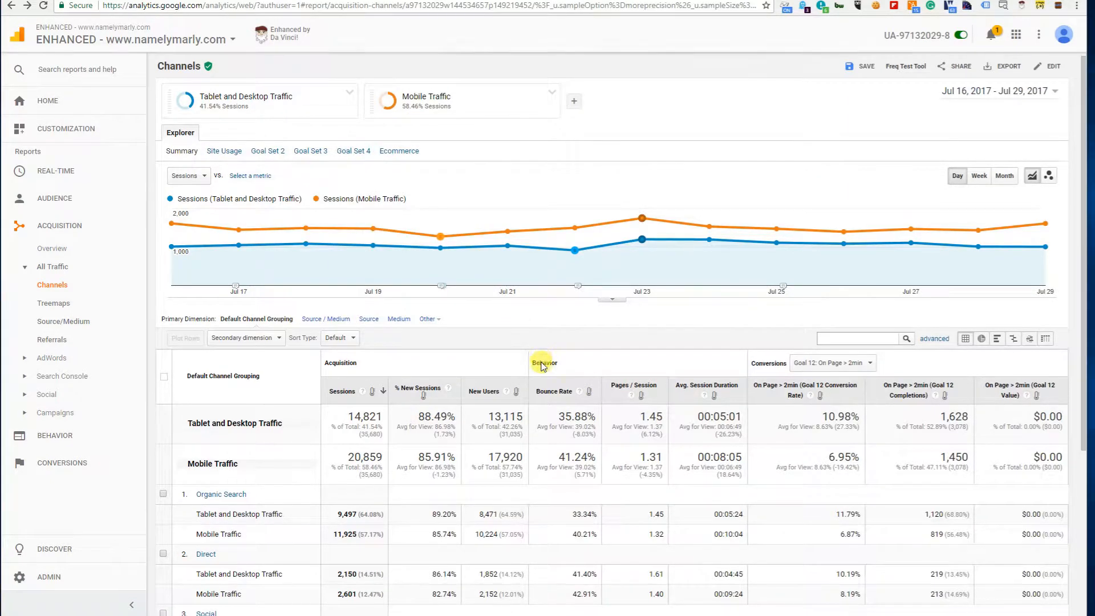
{"action": "scroll", "coordinate": [543, 367], "scroll_direction": "down", "scroll_amount": 4}
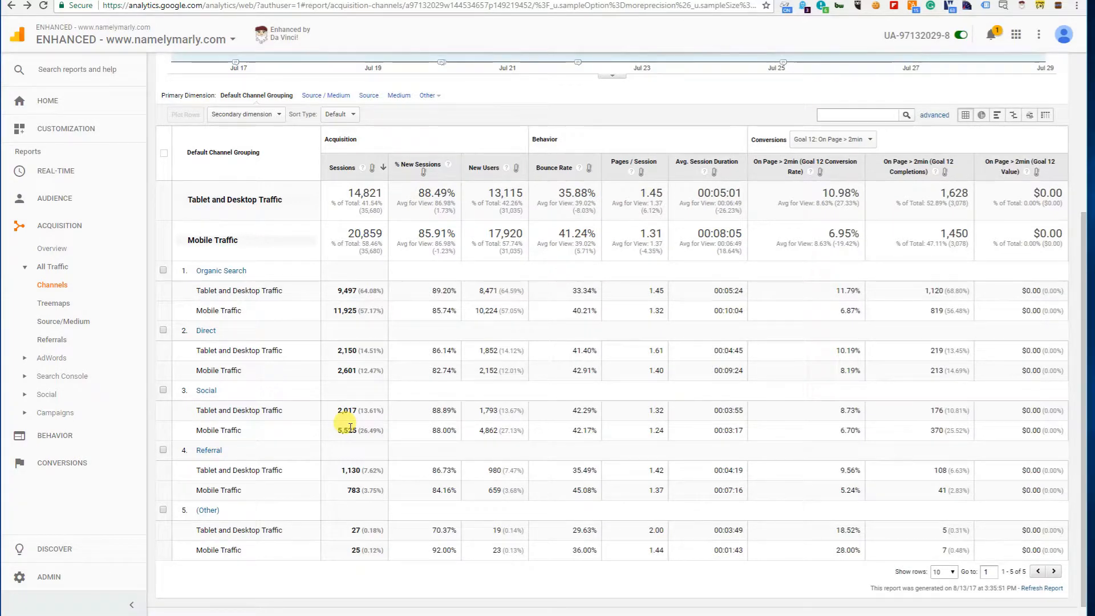
{"action": "scroll", "coordinate": [350, 426], "scroll_direction": "up", "scroll_amount": 1}
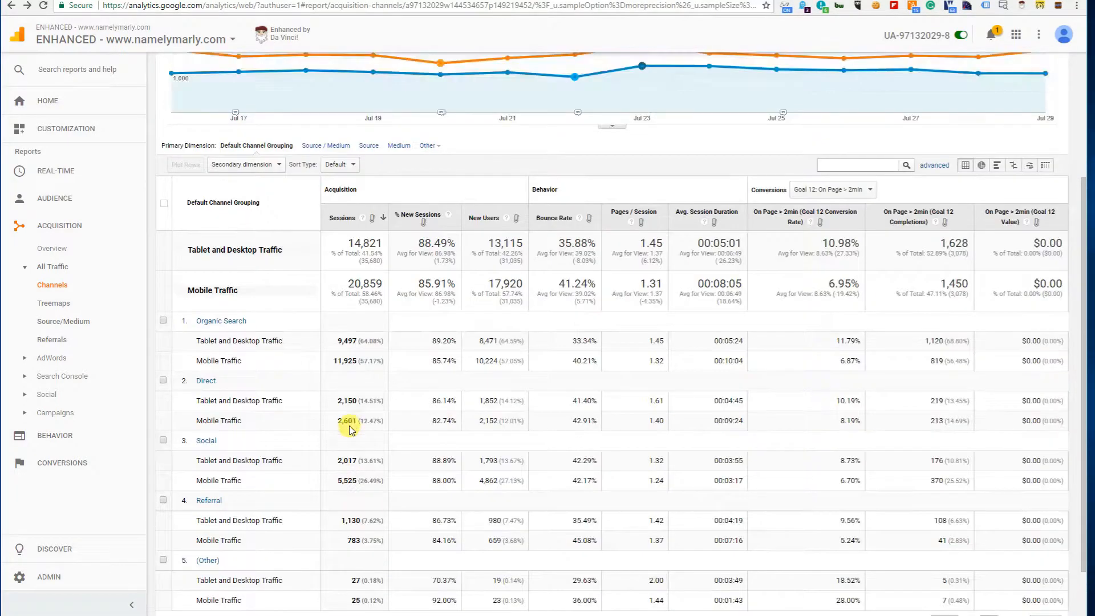
{"action": "scroll", "coordinate": [350, 430], "scroll_direction": "up", "scroll_amount": 3}
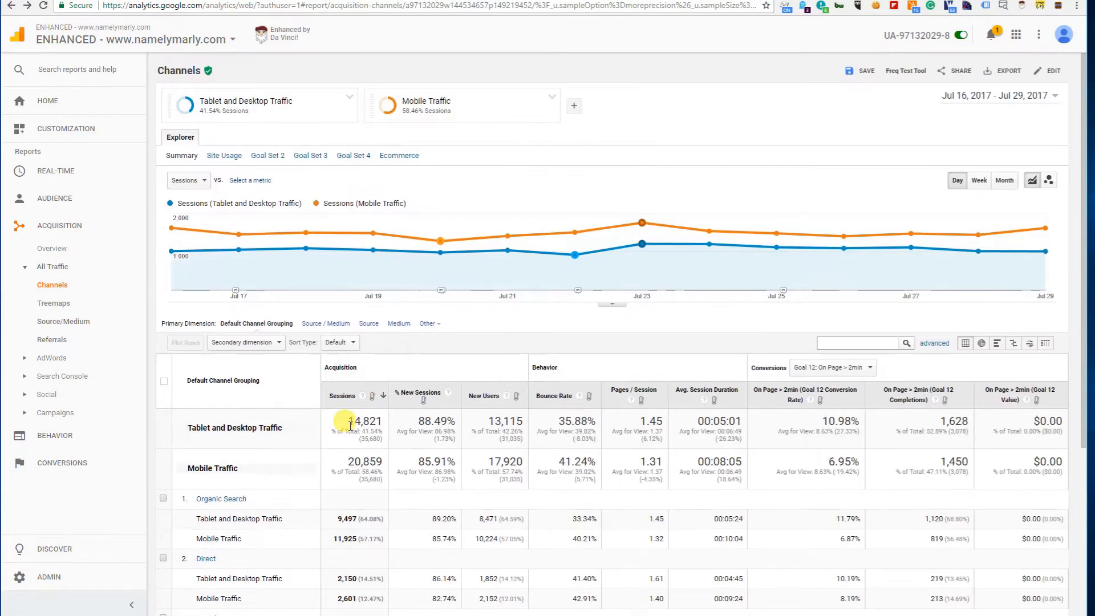
Show the Goal Set 3 metrics in the Channels report and inspect the sources behind the (Other) channel
{"action": "left_click", "coordinate": [316, 157]}
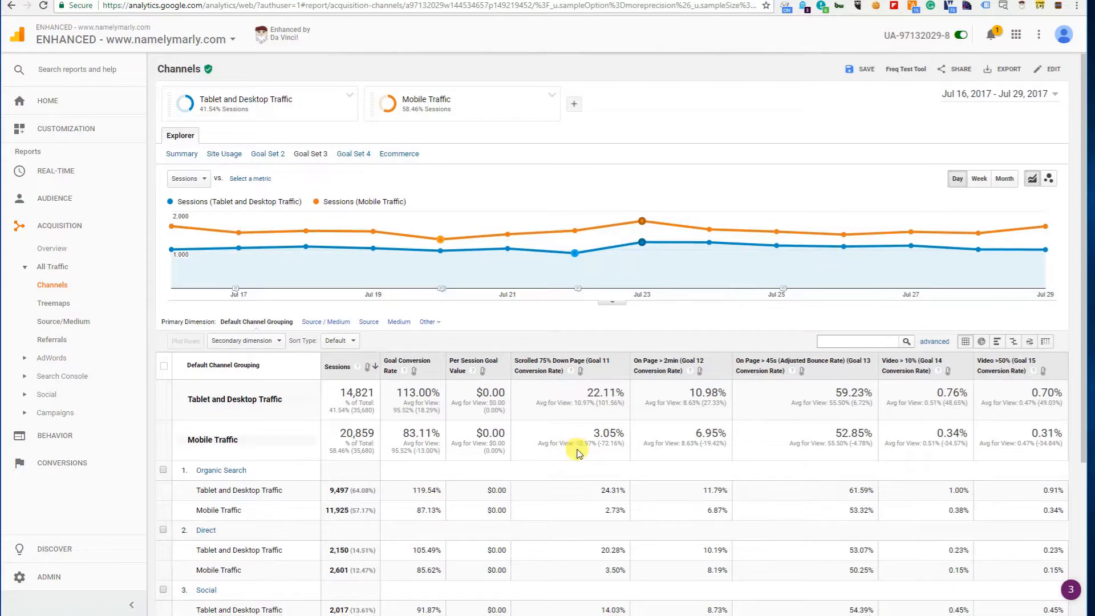
{"action": "scroll", "coordinate": [577, 452], "scroll_direction": "down", "scroll_amount": 4}
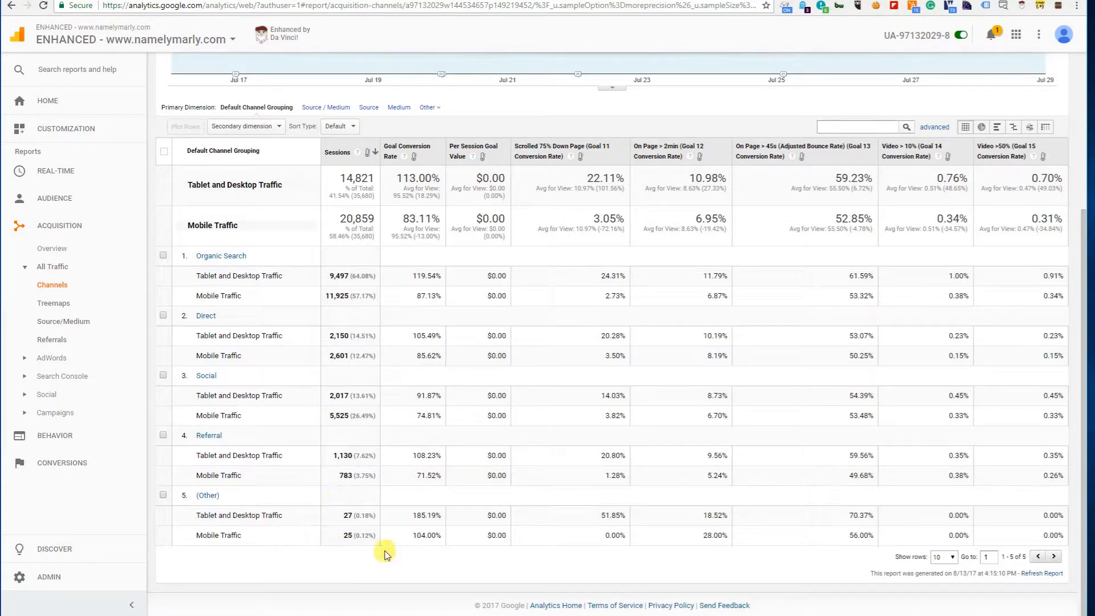
{"action": "left_click", "coordinate": [208, 495]}
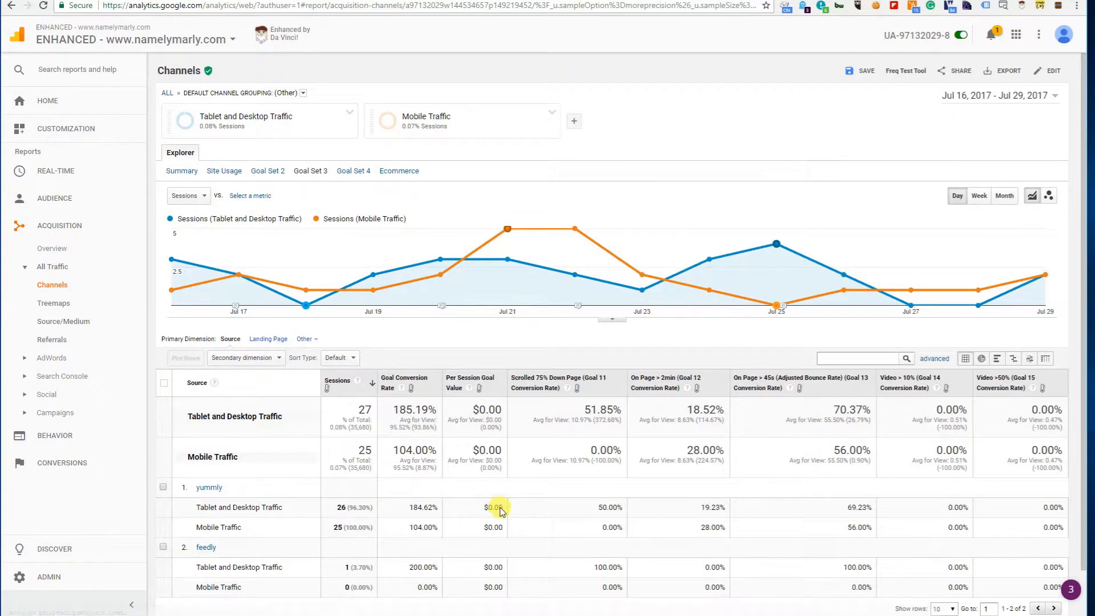
{"action": "scroll", "coordinate": [492, 506], "scroll_direction": "down", "scroll_amount": 1}
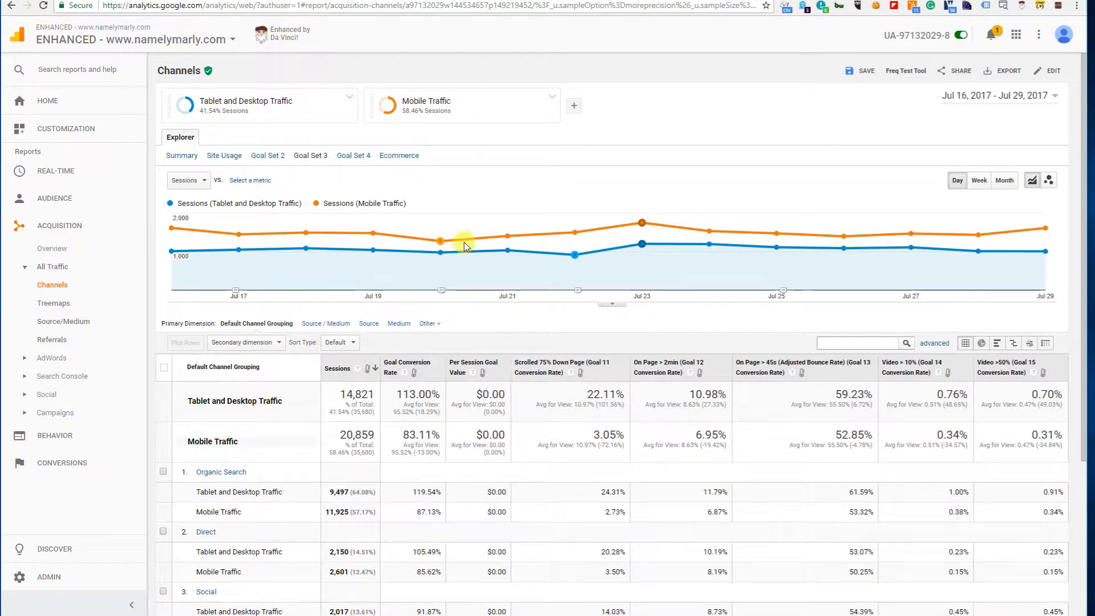
Open the segment list, check the custom segments in the MashMetrics Google Analytics Library page, and return to the Channels report
{"action": "left_click", "coordinate": [569, 108]}
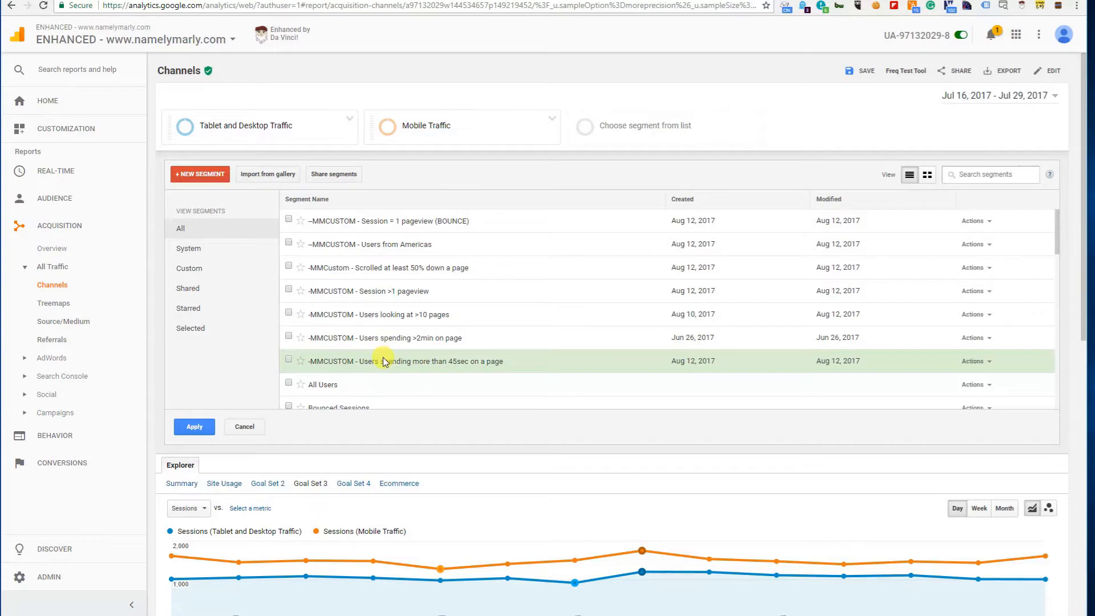
{"action": "mouse_move", "coordinate": [383, 362]}
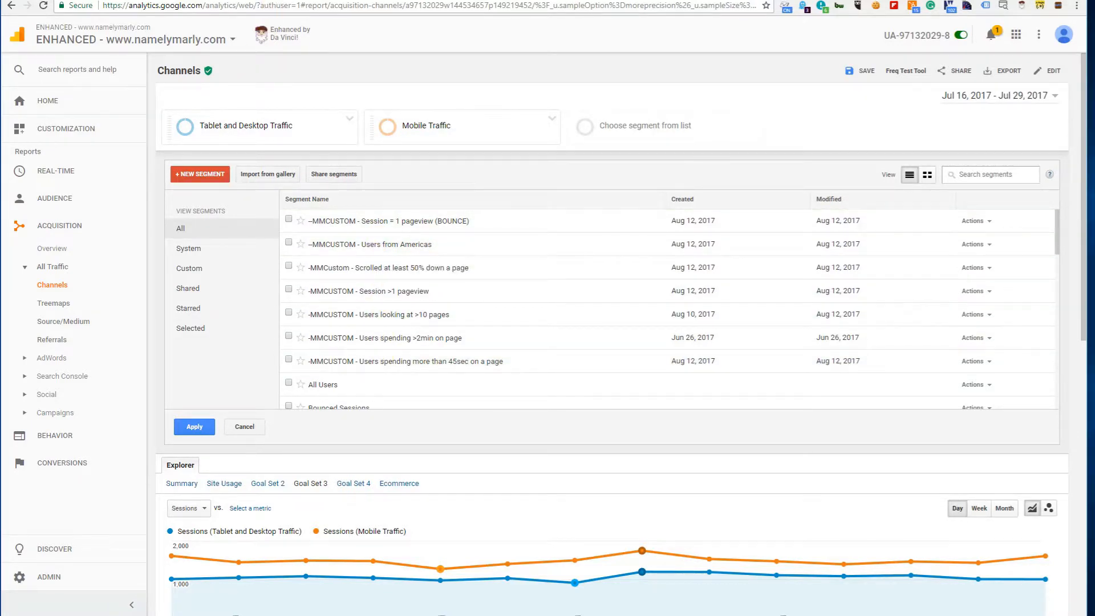
{"action": "left_click", "coordinate": [283, 2]}
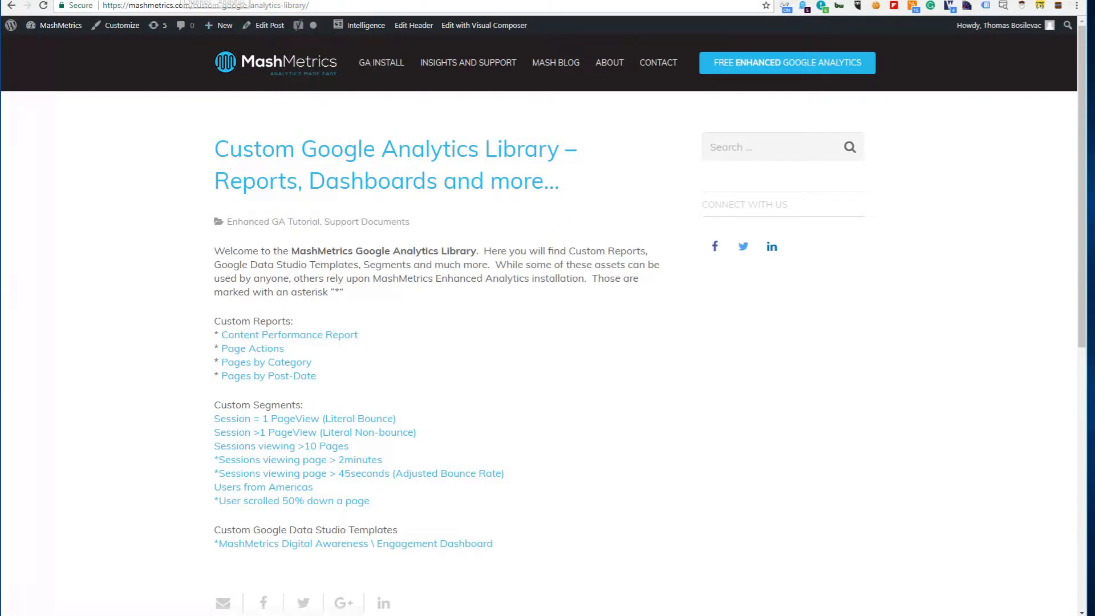
{"action": "left_click", "coordinate": [189, 2]}
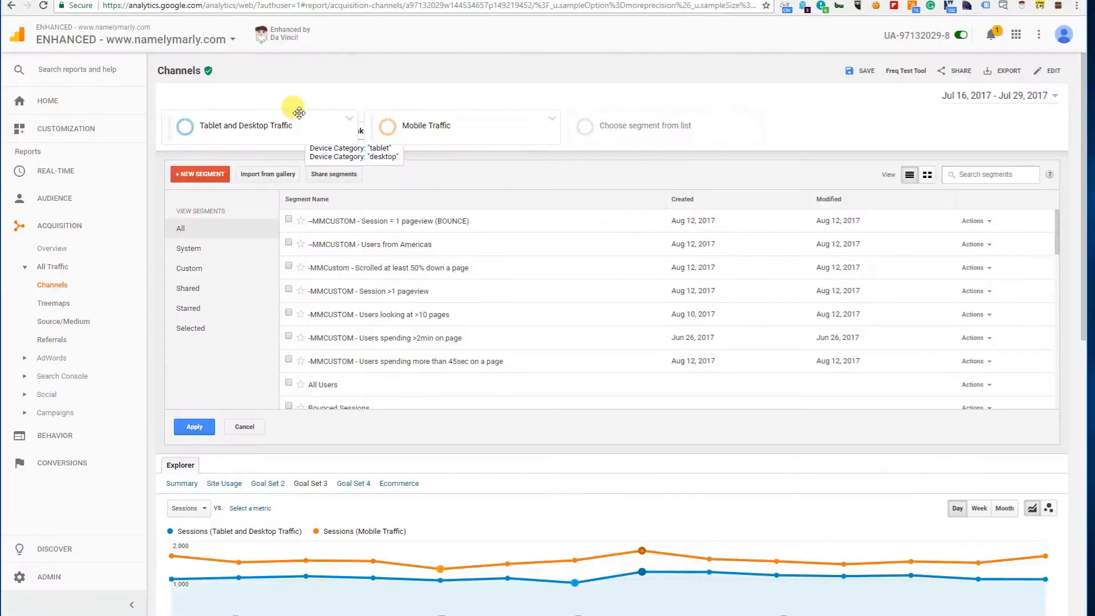
Try adding the Session = 1 pageview (BOUNCE) and Users from Americas custom segments to the comparison, and deselect both
{"action": "left_click", "coordinate": [289, 220]}
{"action": "left_click", "coordinate": [289, 242]}
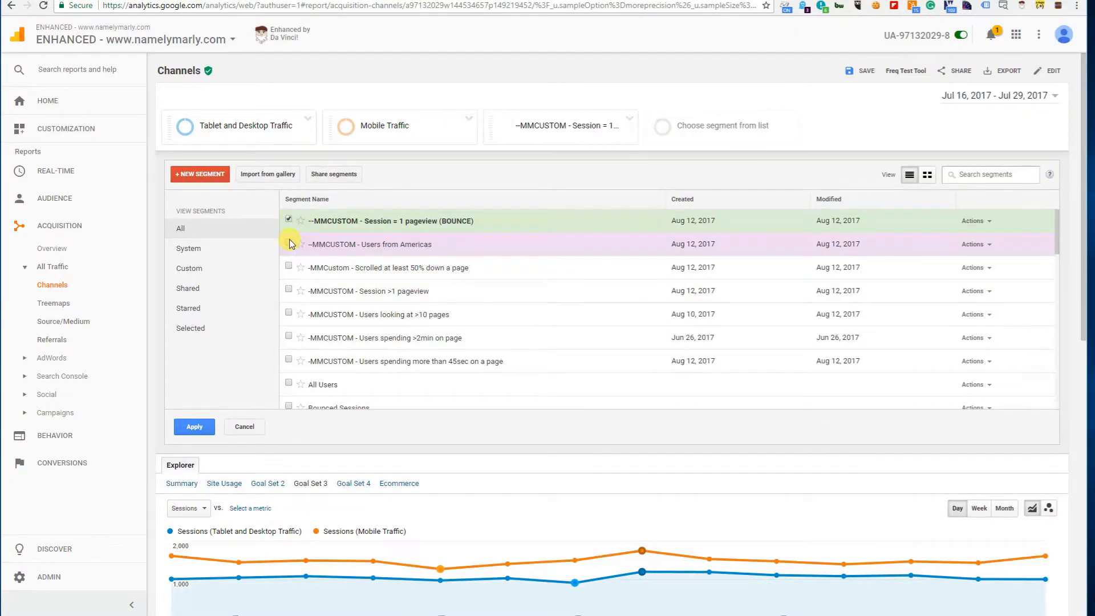
{"action": "scroll", "coordinate": [297, 277], "scroll_direction": "up", "scroll_amount": 2}
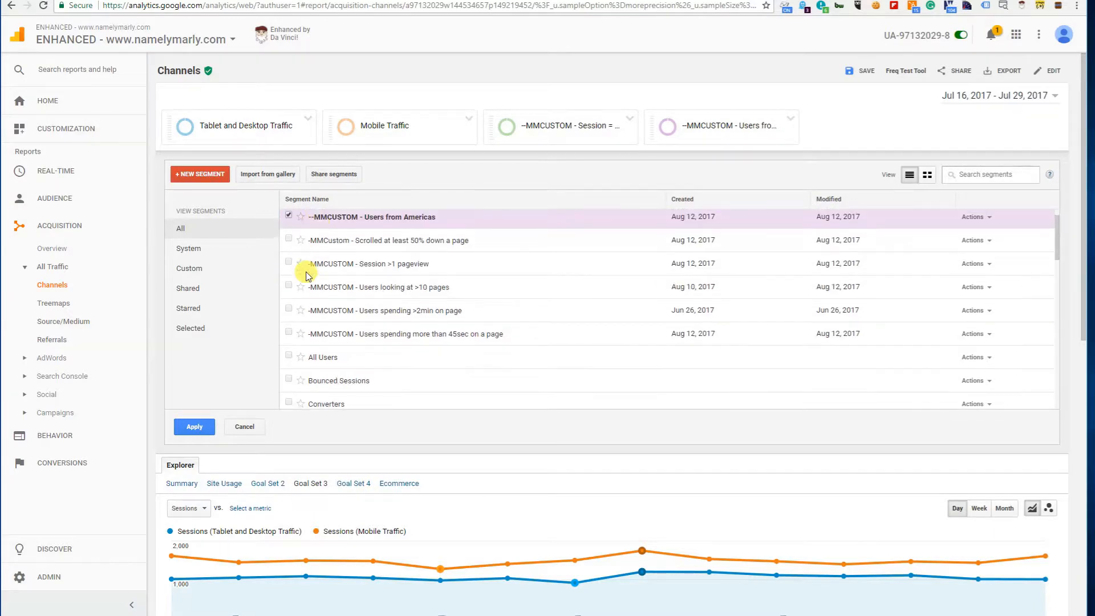
{"action": "left_click", "coordinate": [288, 243]}
{"action": "left_click", "coordinate": [288, 220]}
Review the system segments, from All Users down to Tablet and Desktop Traffic
{"action": "left_click", "coordinate": [209, 255]}
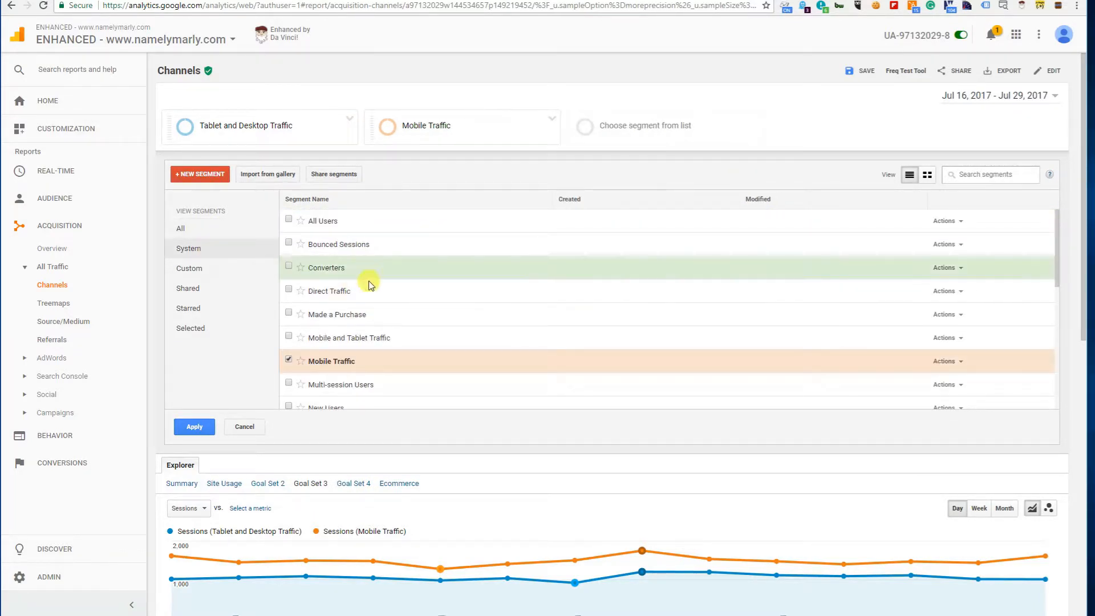
{"action": "mouse_move", "coordinate": [371, 275]}
{"action": "scroll", "coordinate": [371, 275], "scroll_direction": "down", "scroll_amount": 1}
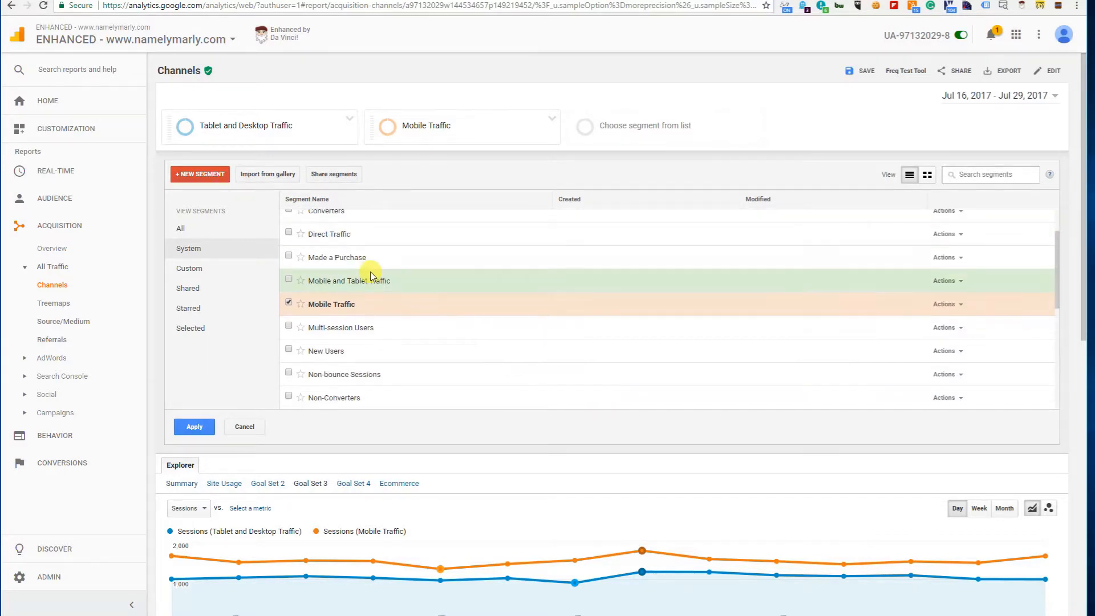
{"action": "scroll", "coordinate": [371, 276], "scroll_direction": "down", "scroll_amount": 1}
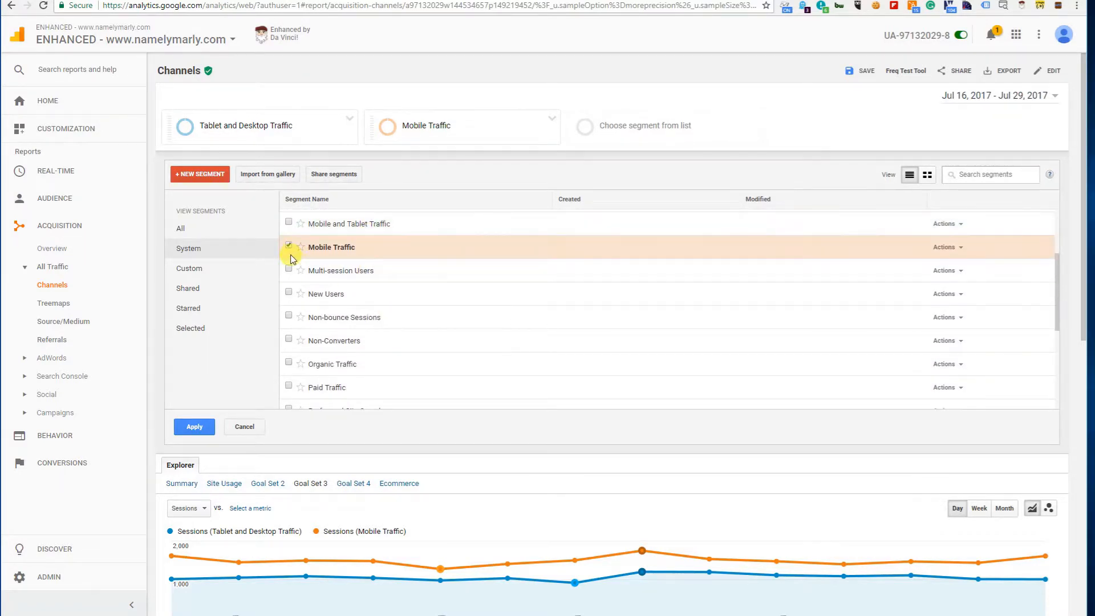
{"action": "scroll", "coordinate": [354, 291], "scroll_direction": "down", "scroll_amount": 4}
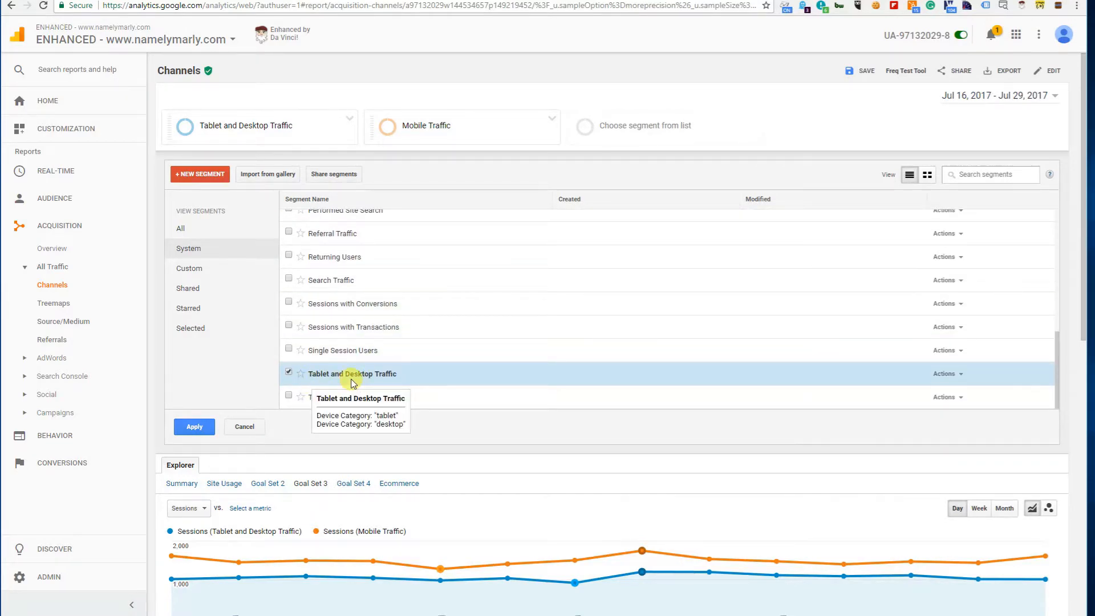
Start a new segment and review its Demographics, Technology and Behavior criteria
{"action": "left_click", "coordinate": [197, 179]}
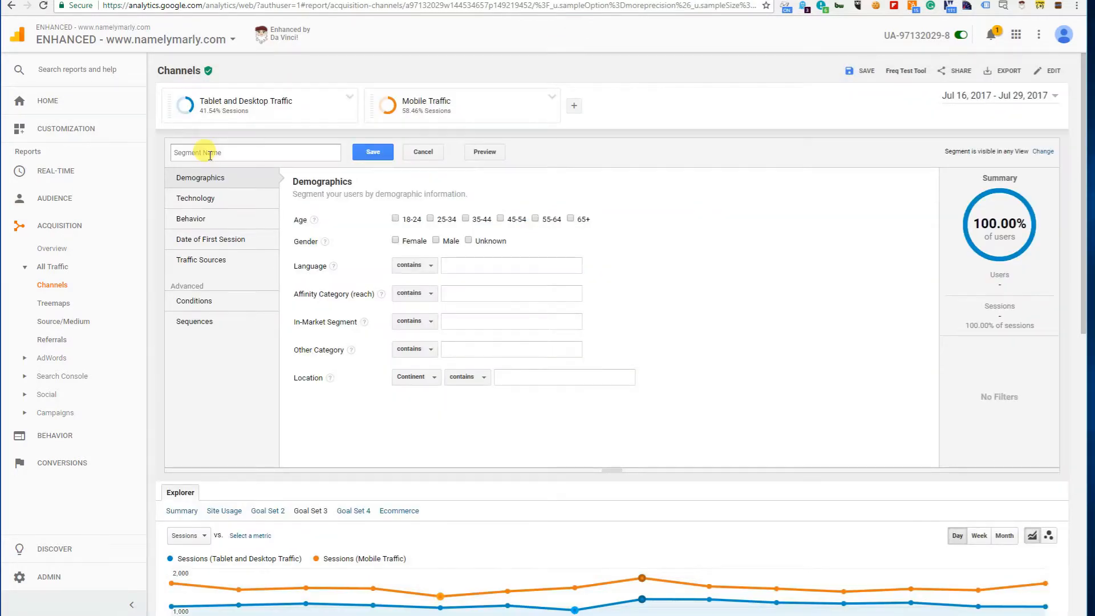
{"action": "left_click", "coordinate": [213, 201]}
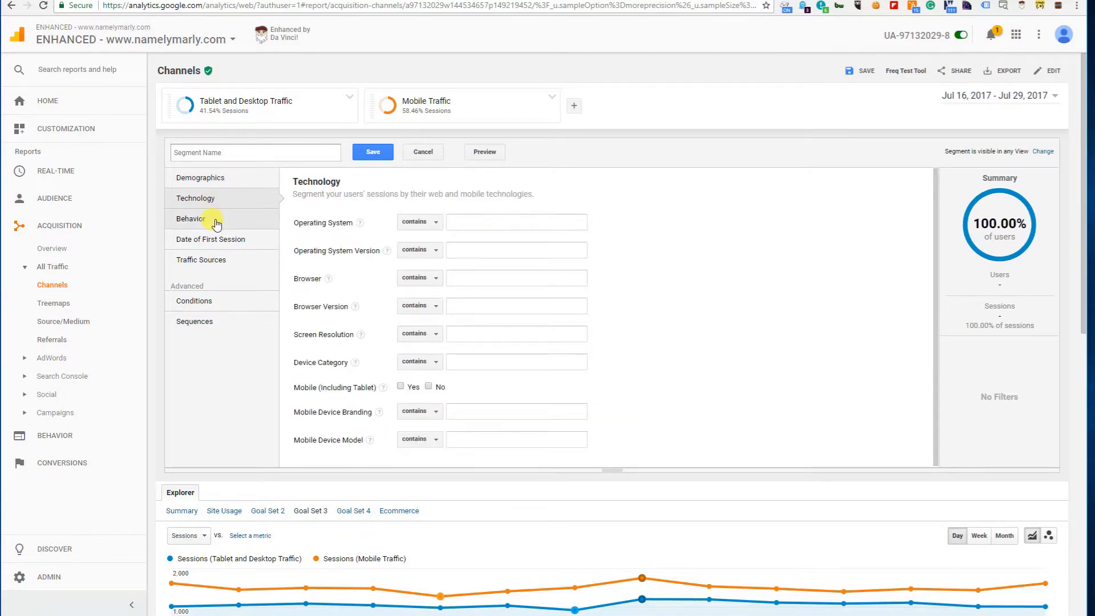
{"action": "left_click", "coordinate": [214, 186]}
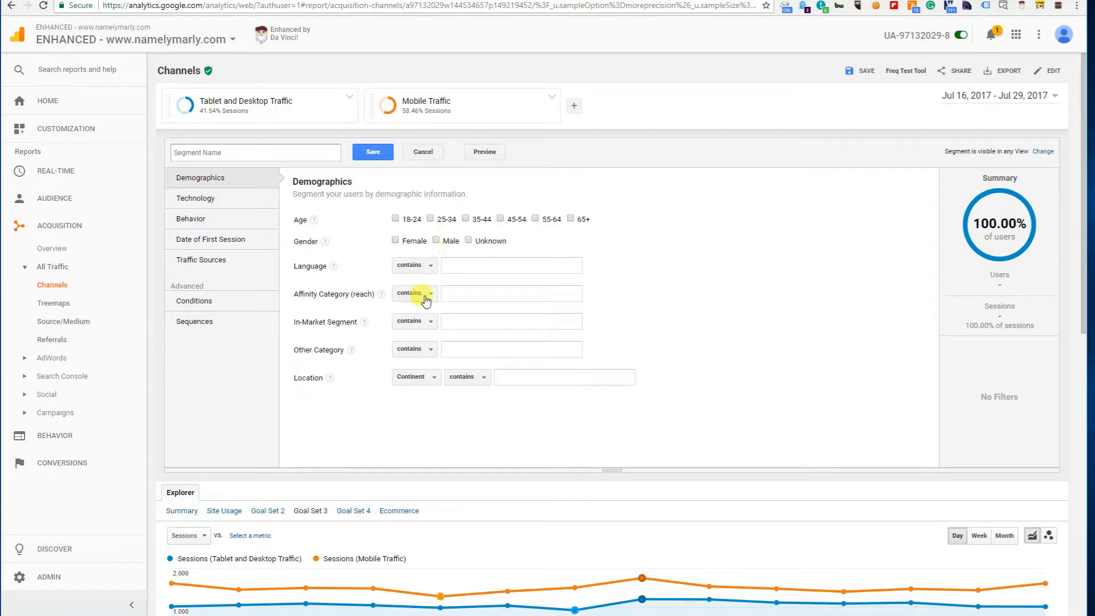
{"action": "left_click", "coordinate": [212, 202]}
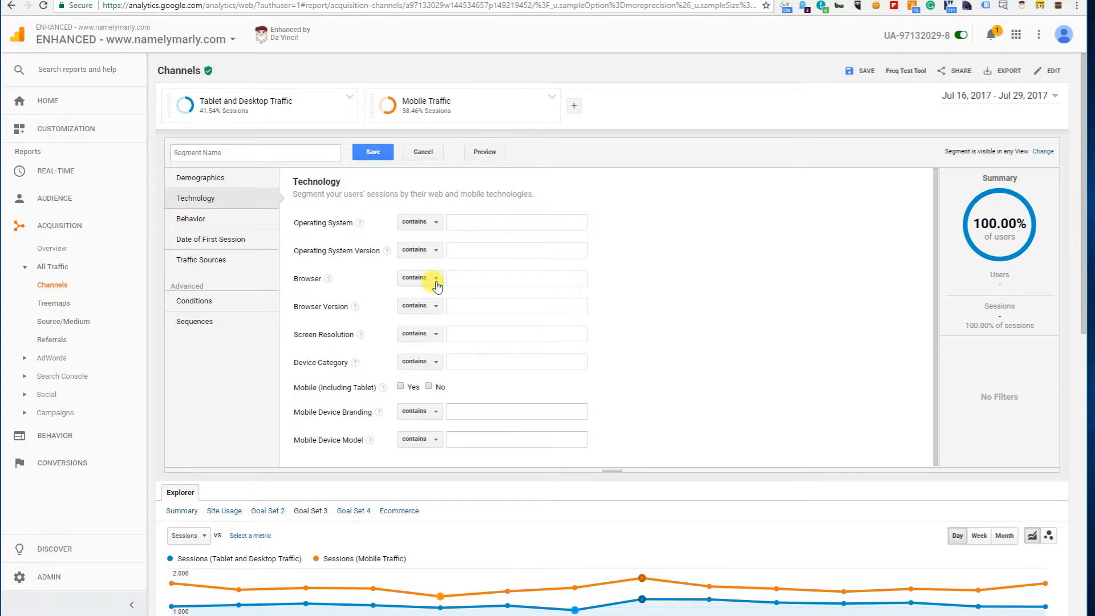
{"action": "left_click", "coordinate": [228, 220]}
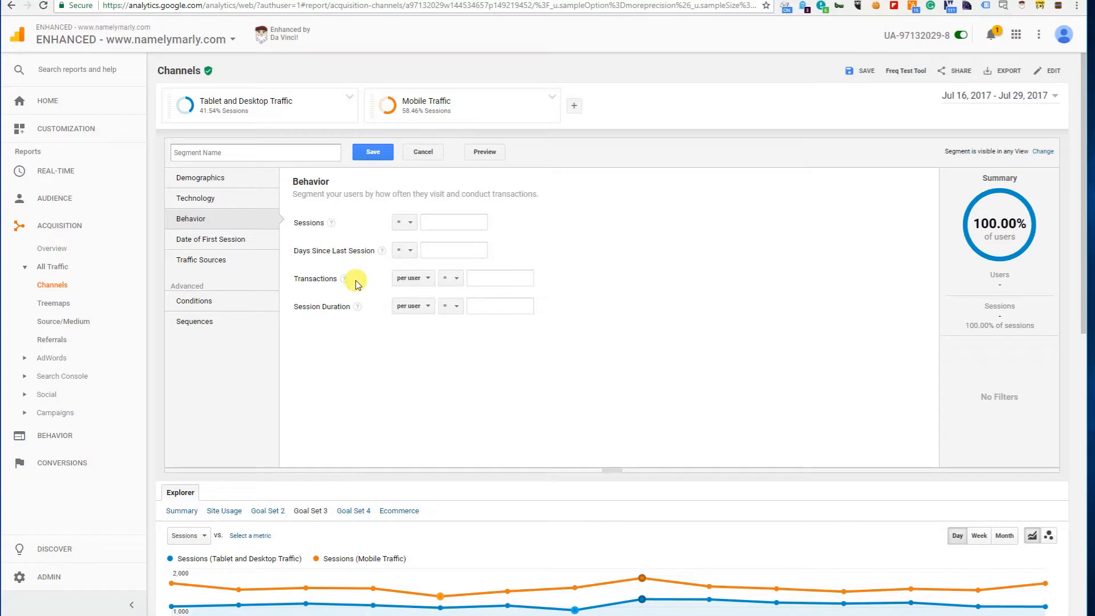
Set the new segment's first session range to start on Aug 9, 2017, and open the end date for selection
{"action": "left_click", "coordinate": [237, 239]}
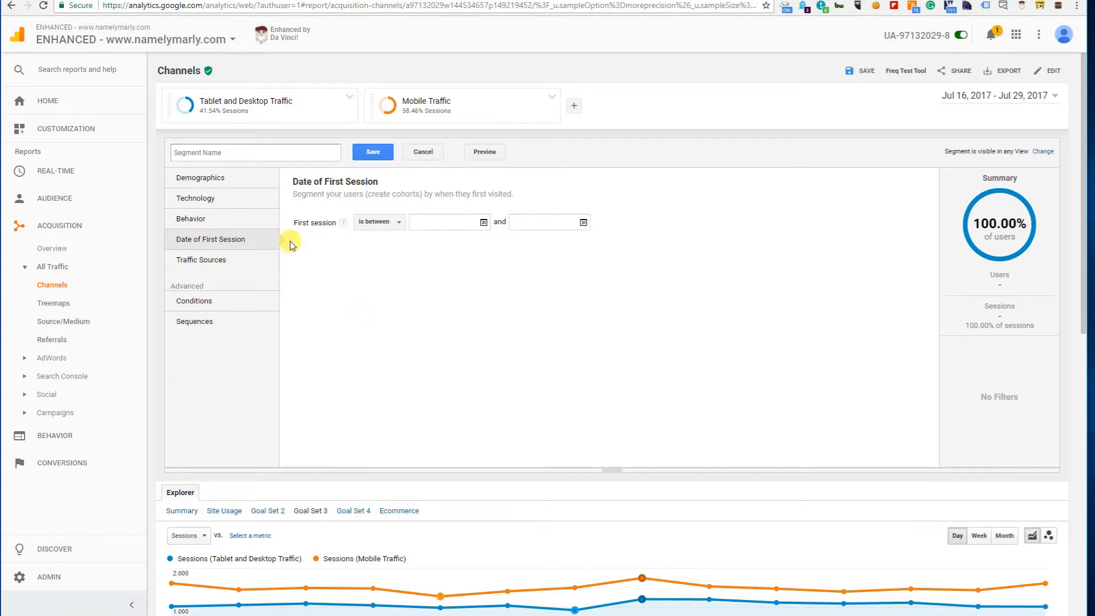
{"action": "left_click", "coordinate": [433, 222]}
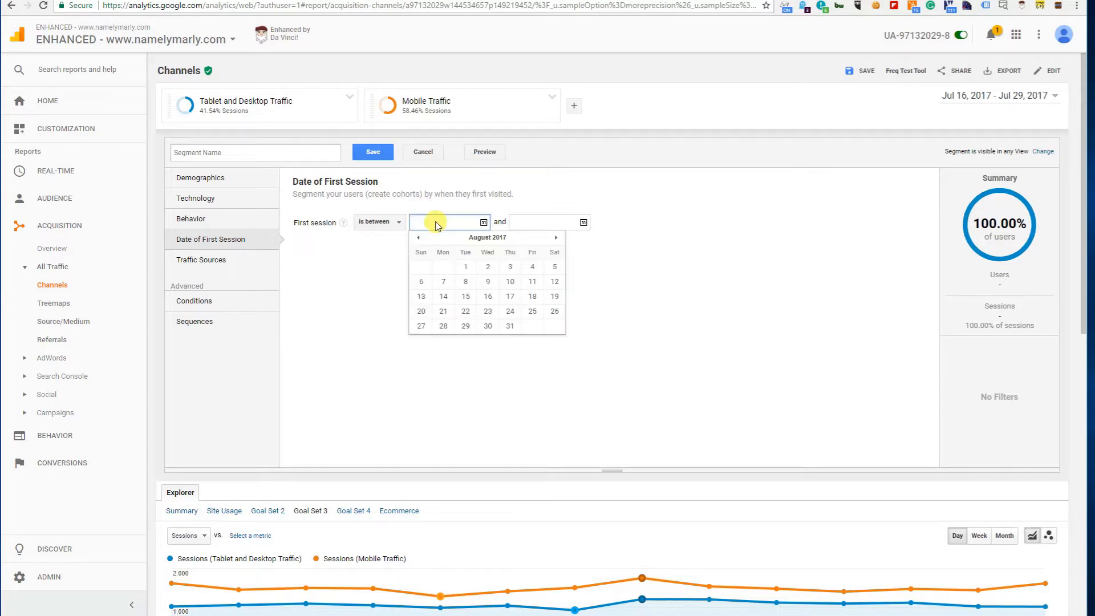
{"action": "left_click", "coordinate": [489, 283]}
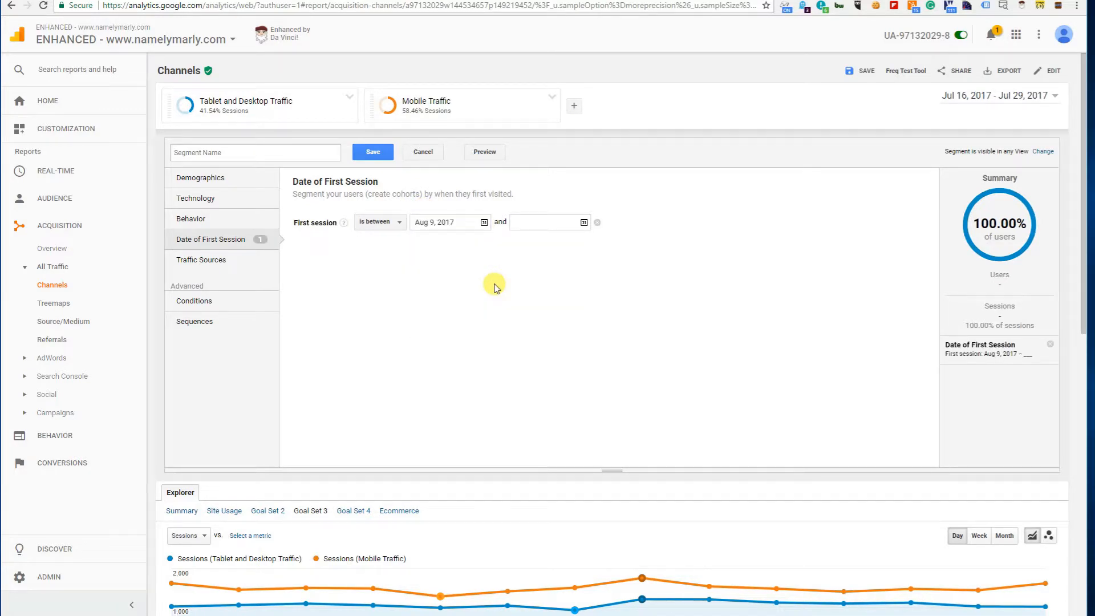
{"action": "left_click", "coordinate": [543, 224]}
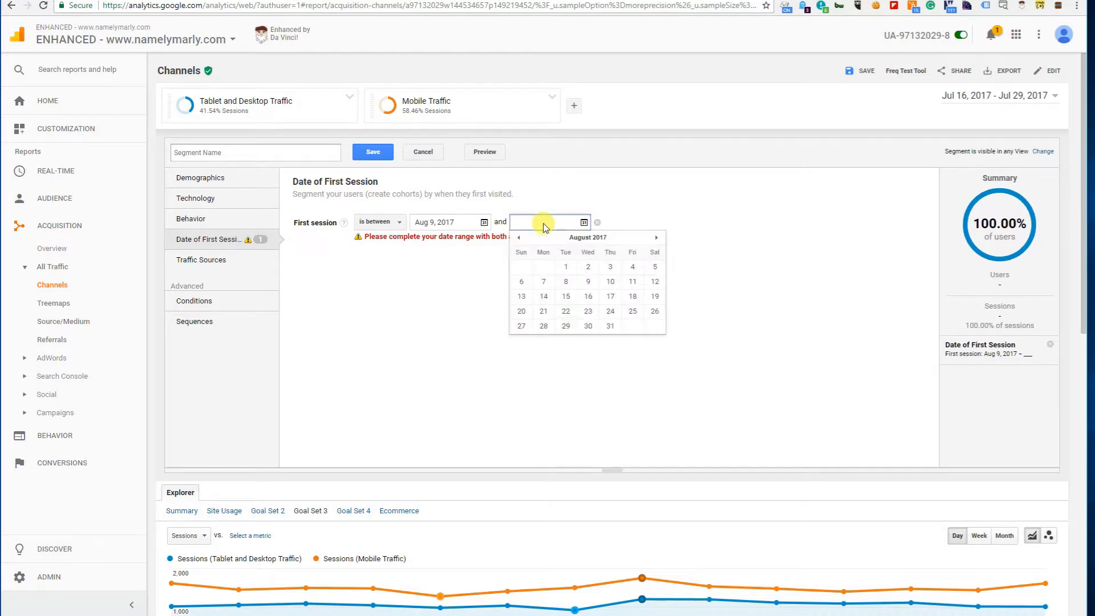
Review the new segment's Traffic Sources criteria and show its advanced Conditions
{"action": "left_click", "coordinate": [205, 260]}
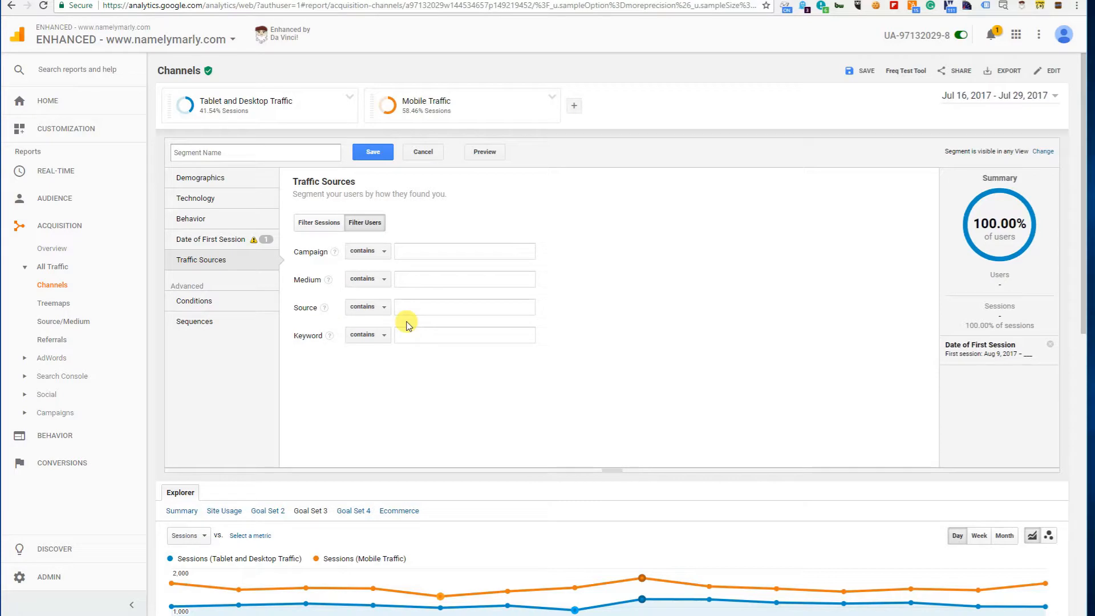
{"action": "left_click", "coordinate": [212, 303]}
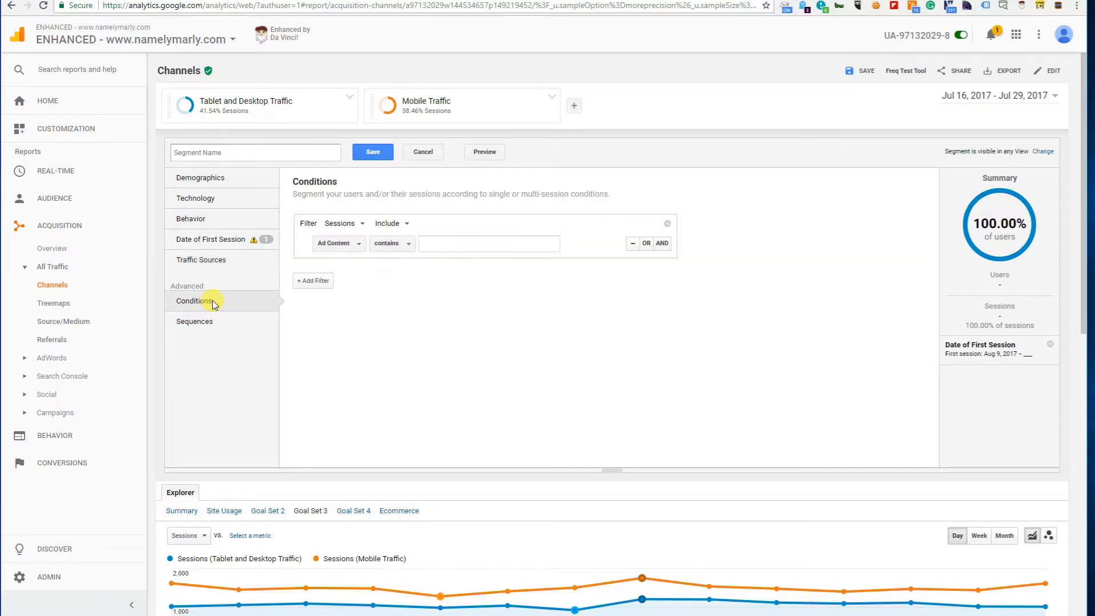
Clear the new segment's incomplete first session date range and name the segment "When PV = 1"
{"action": "left_click", "coordinate": [265, 243]}
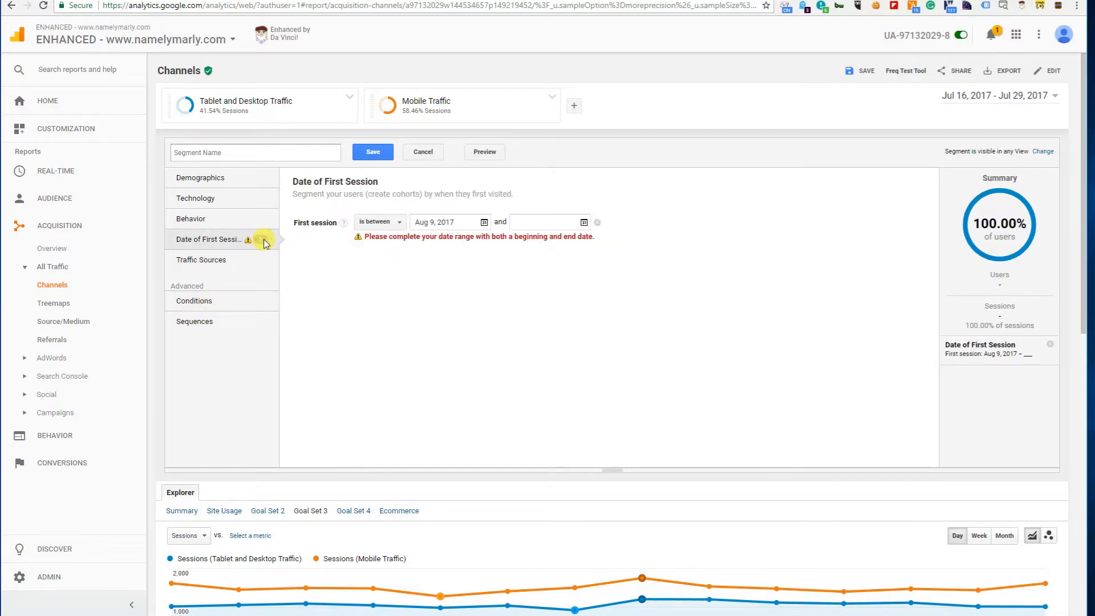
{"action": "left_click", "coordinate": [228, 303]}
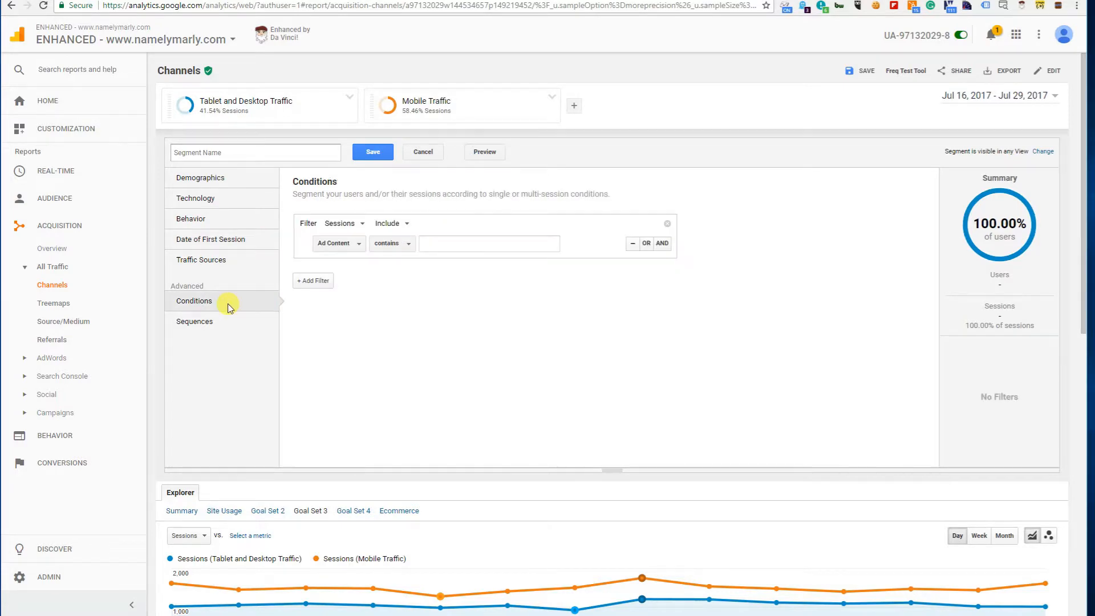
{"action": "left_click", "coordinate": [203, 153]}
{"action": "type", "text": "When PV = 1"}
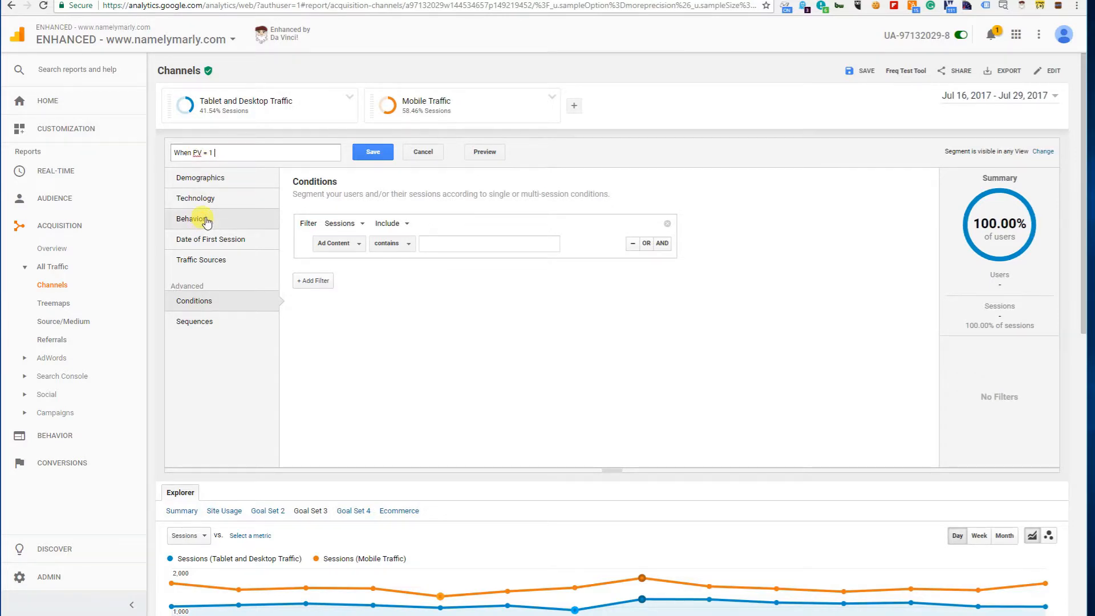
Define the segment's advanced condition as Pageviews = 1
{"action": "left_click", "coordinate": [334, 246]}
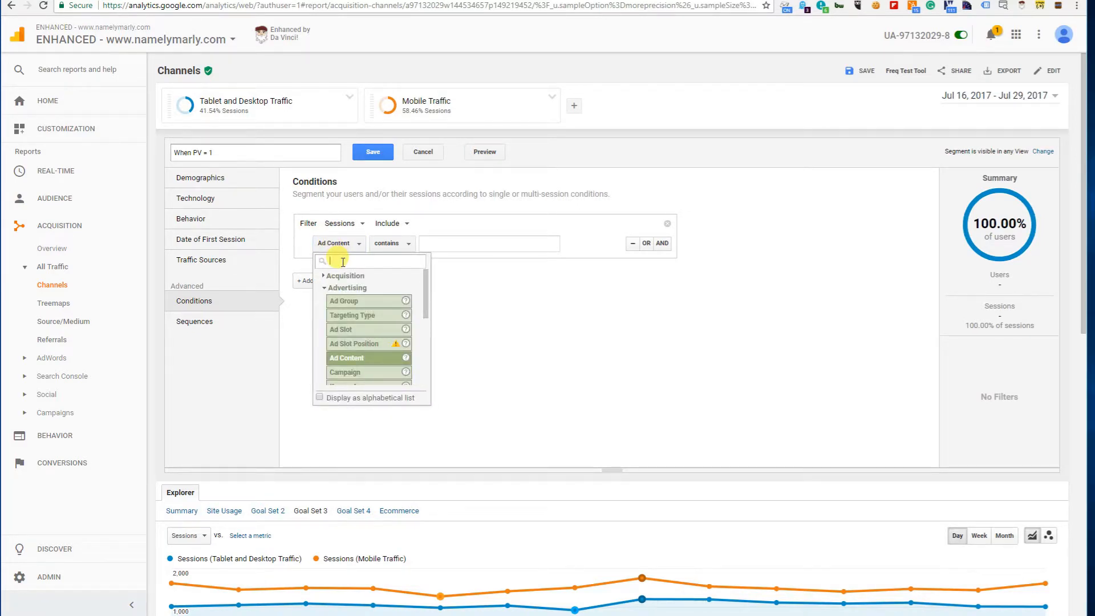
{"action": "type", "text": "pageviews"}
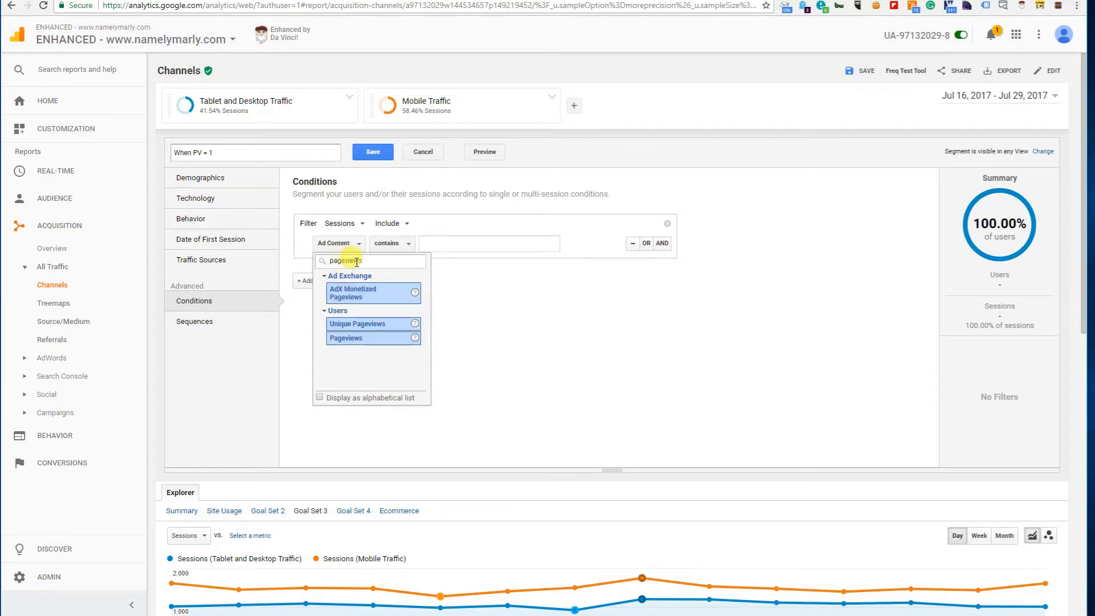
{"action": "left_click", "coordinate": [361, 338]}
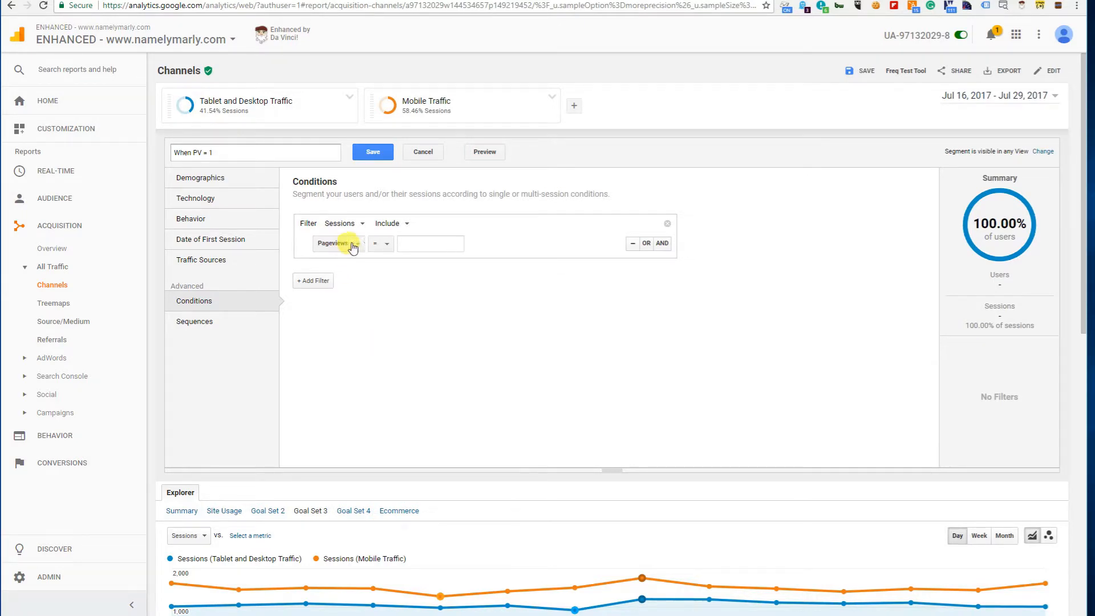
{"action": "left_click", "coordinate": [380, 252]}
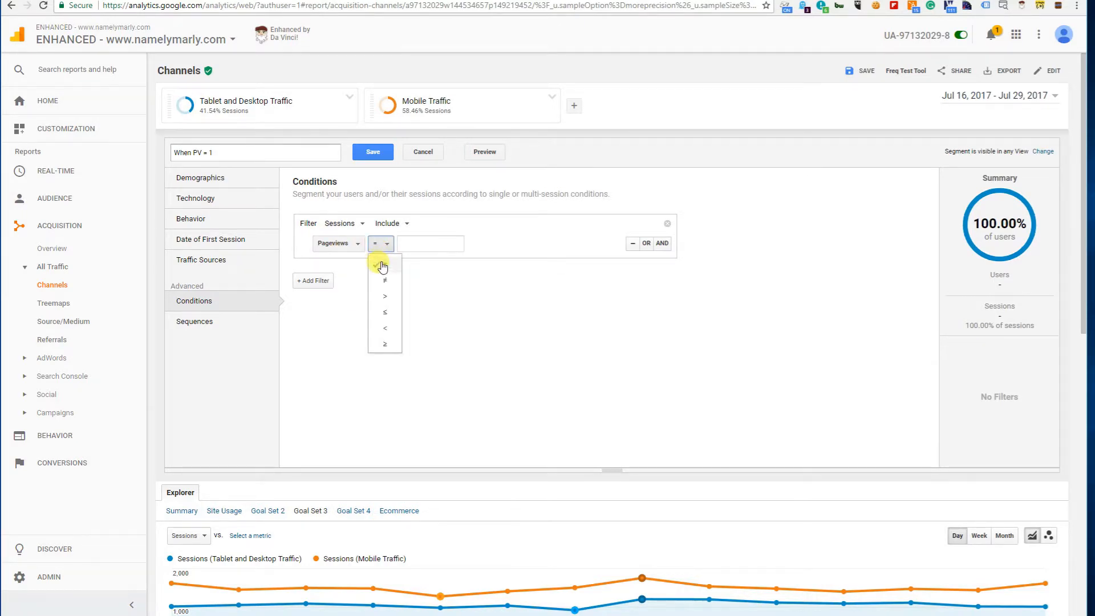
{"action": "left_click", "coordinate": [409, 247]}
{"action": "type", "text": "1"}
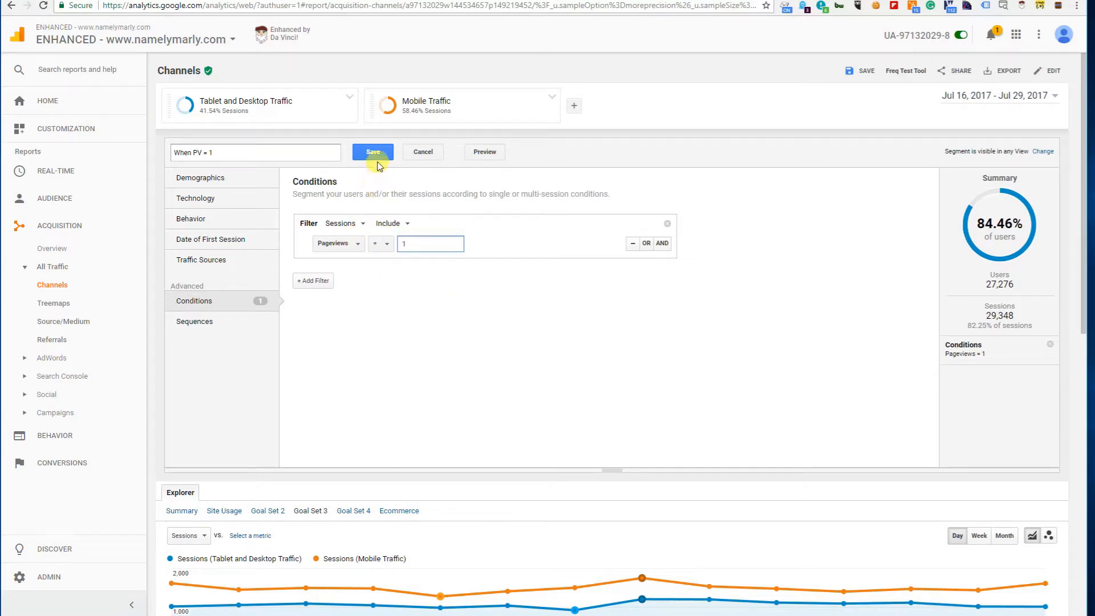
Filter the pageviews condition by Users instead of Sessions, and save the segment as "Users PV = 1"
{"action": "left_click", "coordinate": [363, 224]}
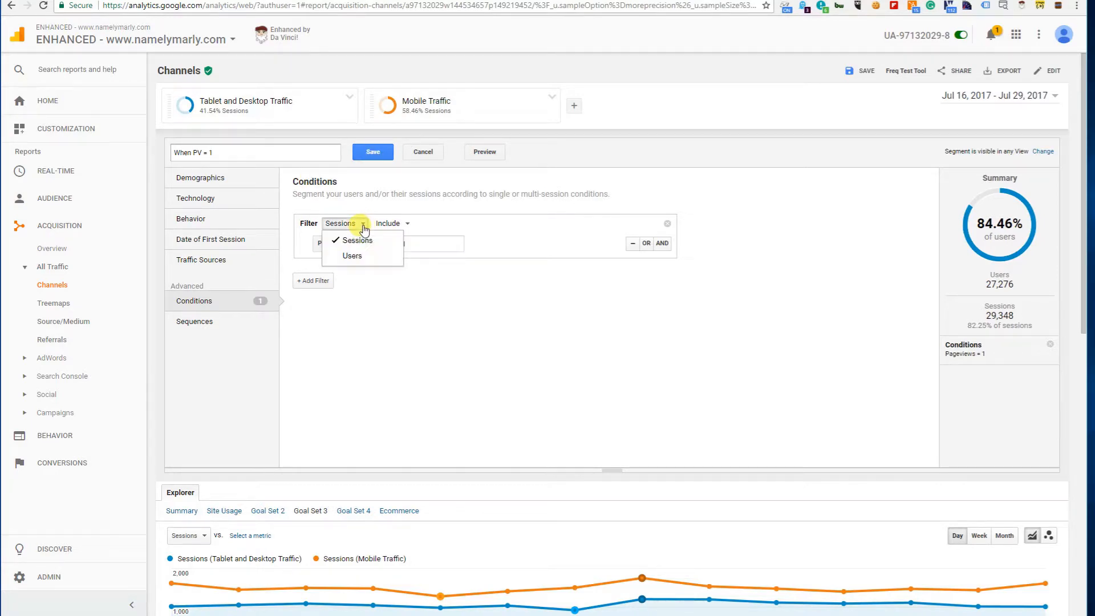
{"action": "left_click", "coordinate": [363, 259]}
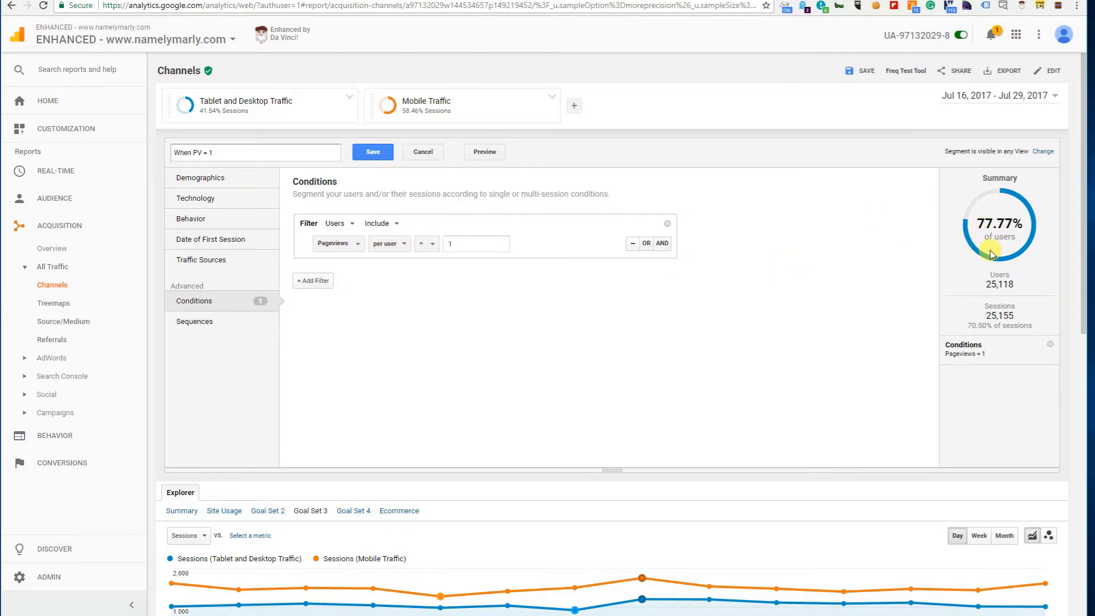
{"action": "left_click", "coordinate": [176, 153]}
{"action": "type", "text": "Users"}
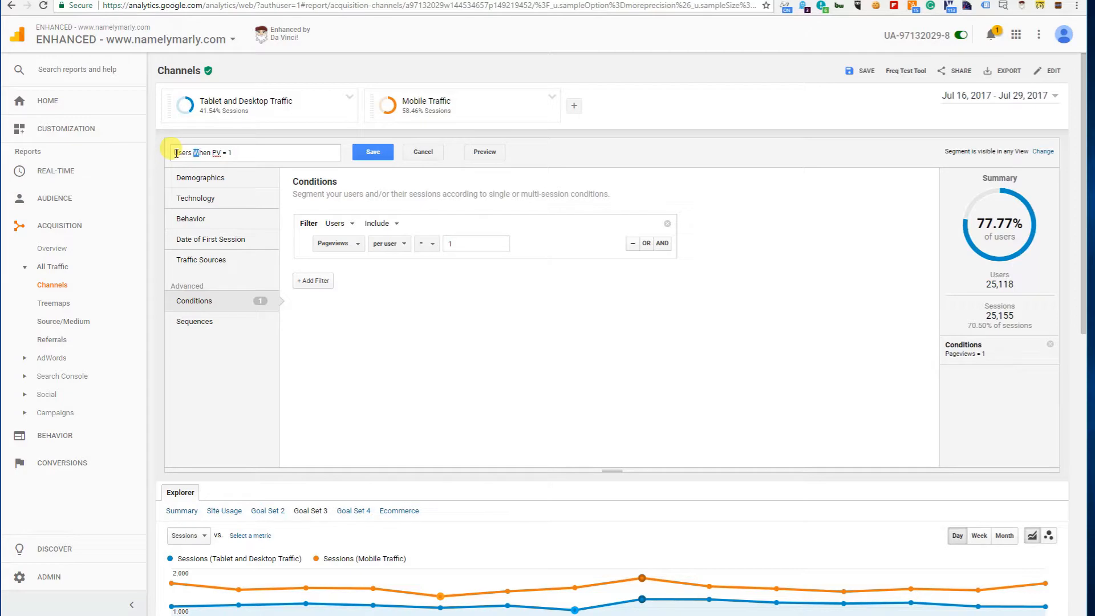
{"action": "key", "text": "BackSpace"}
{"action": "left_click", "coordinate": [379, 154]}
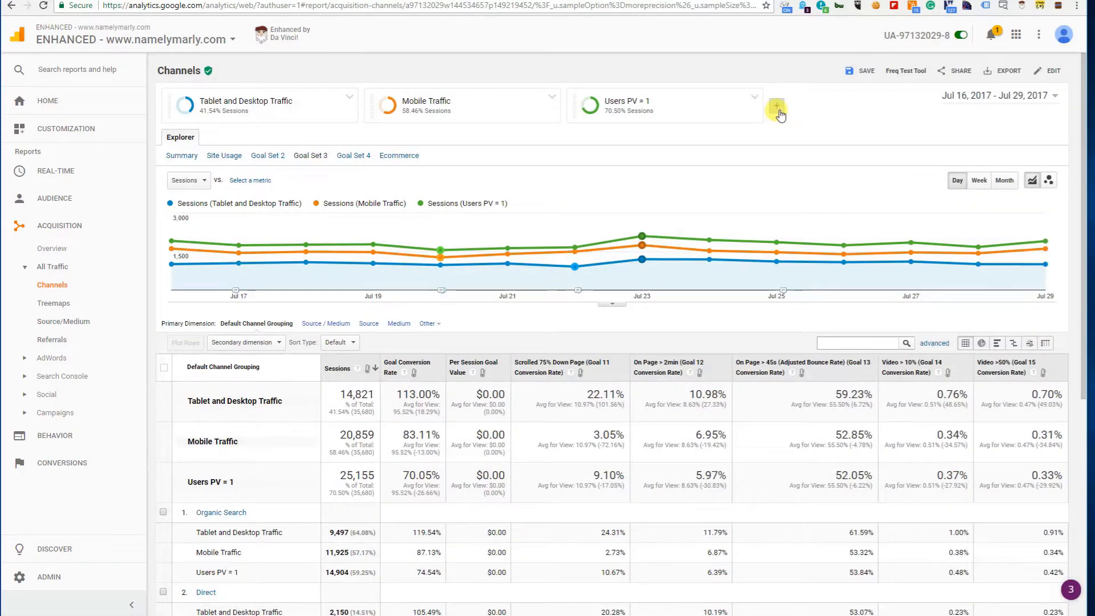
Find the "Users PV = 1" segment among the custom segments and make a copy of it
{"action": "left_click", "coordinate": [777, 108]}
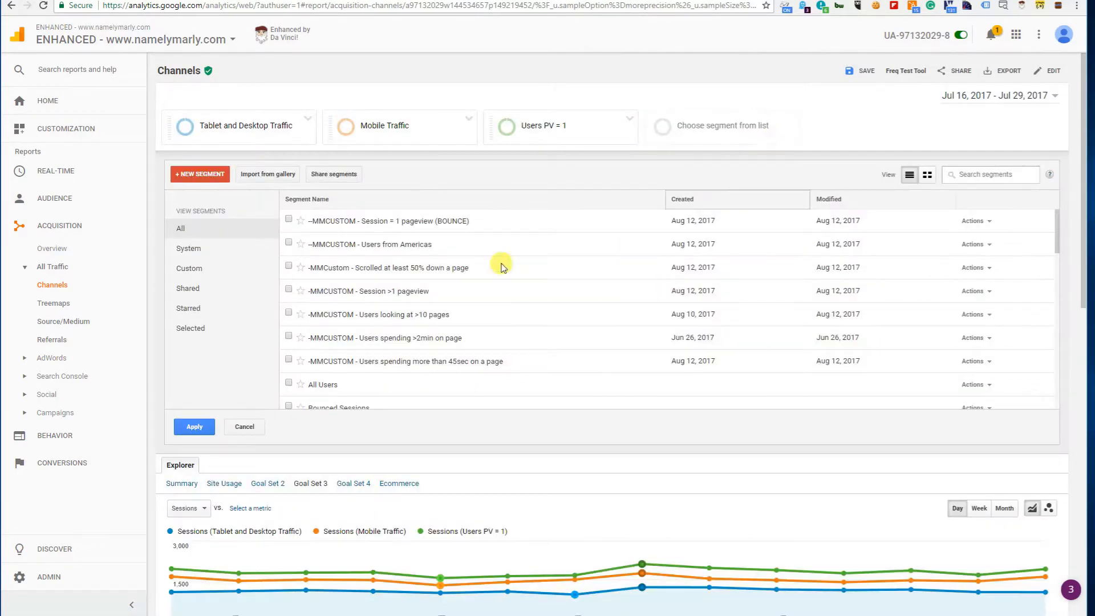
{"action": "left_click", "coordinate": [222, 274]}
{"action": "scroll", "coordinate": [347, 283], "scroll_direction": "down", "scroll_amount": 3}
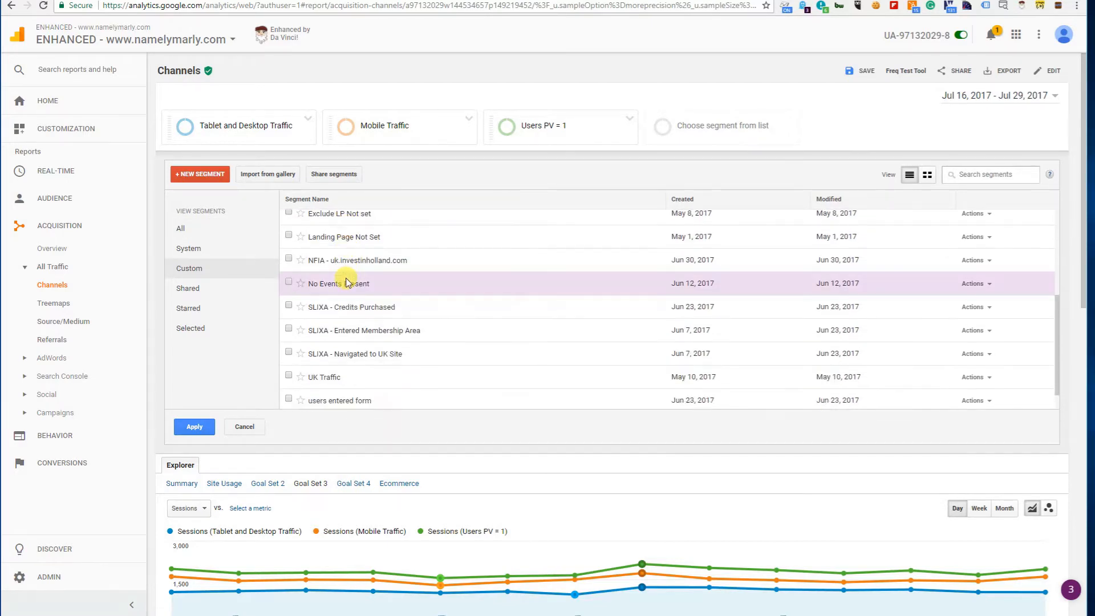
{"action": "scroll", "coordinate": [348, 285], "scroll_direction": "down", "scroll_amount": 1}
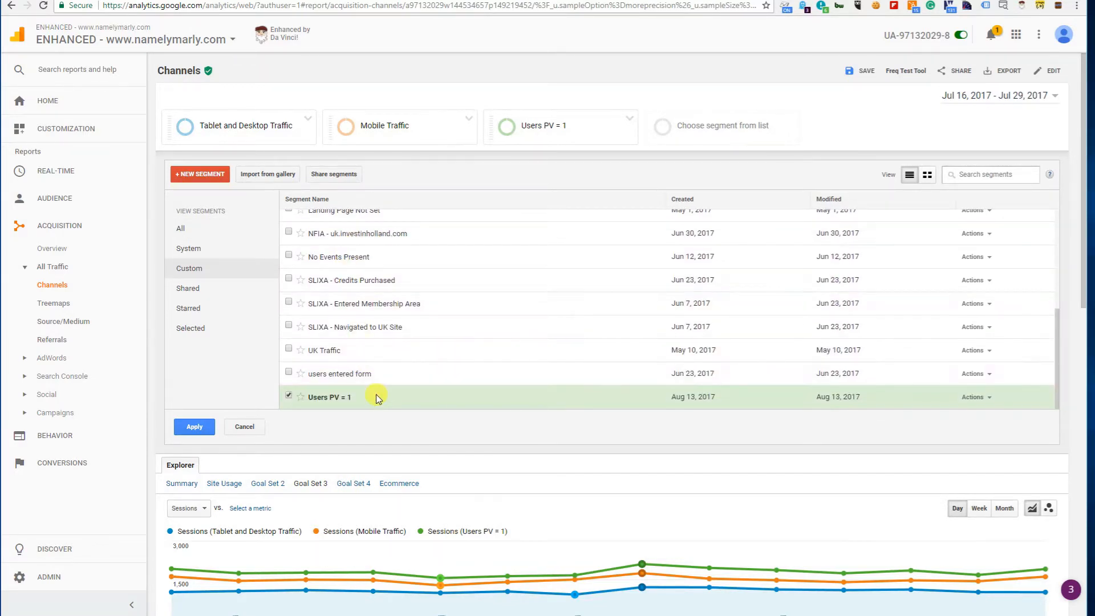
{"action": "left_click", "coordinate": [980, 400]}
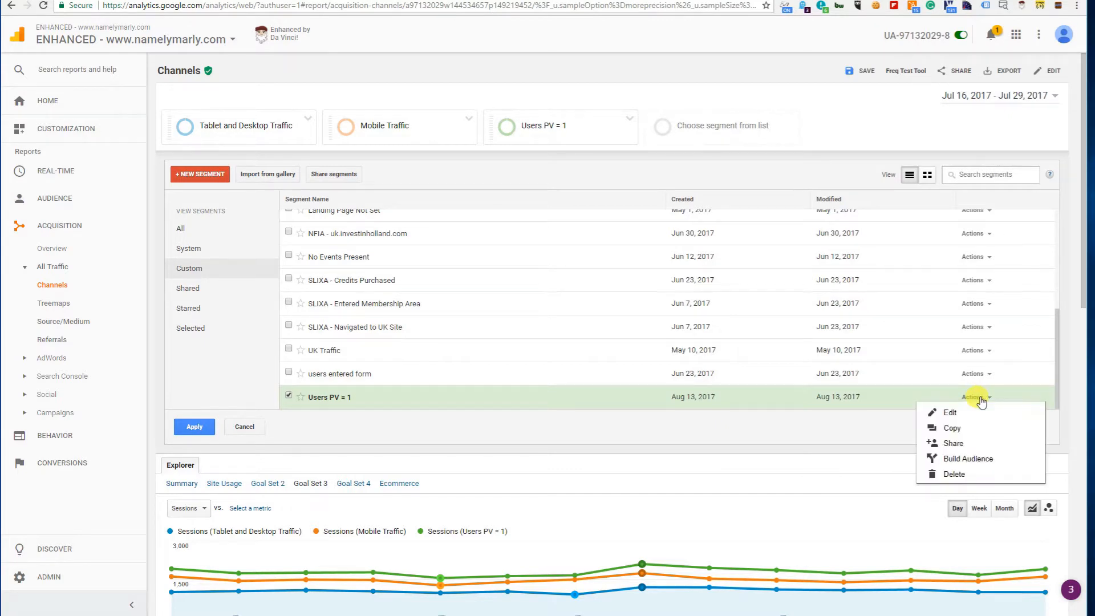
{"action": "left_click", "coordinate": [964, 430]}
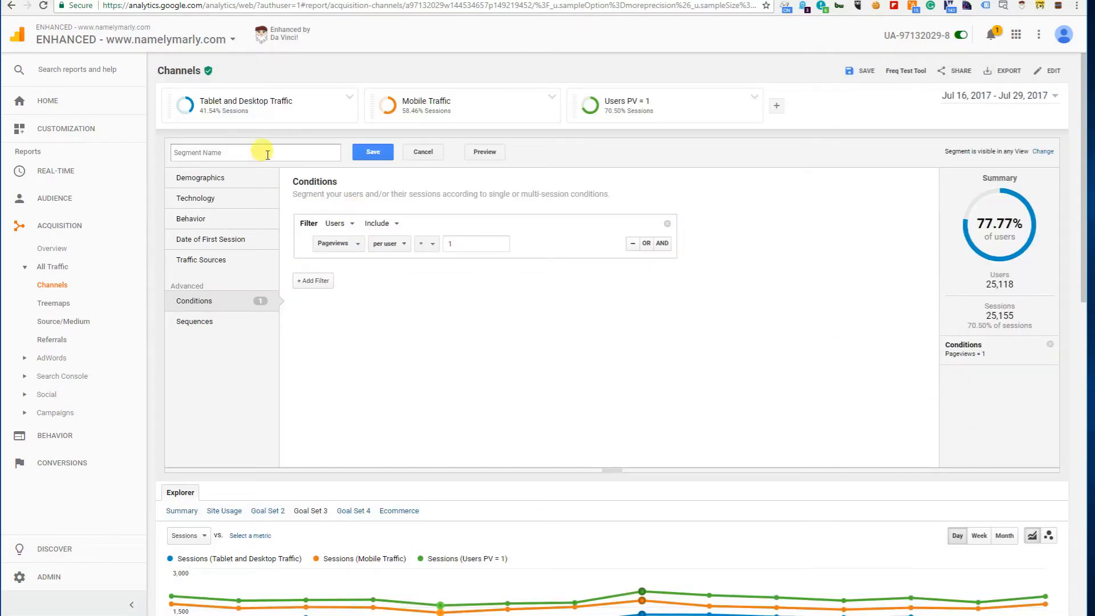
Name the copied segment "Users > 3 Pageviews", set its condition to Pageviews per user > 3, and save it
{"action": "type", "text": "Users > 3 Pageviews"}
{"action": "left_click", "coordinate": [448, 244]}
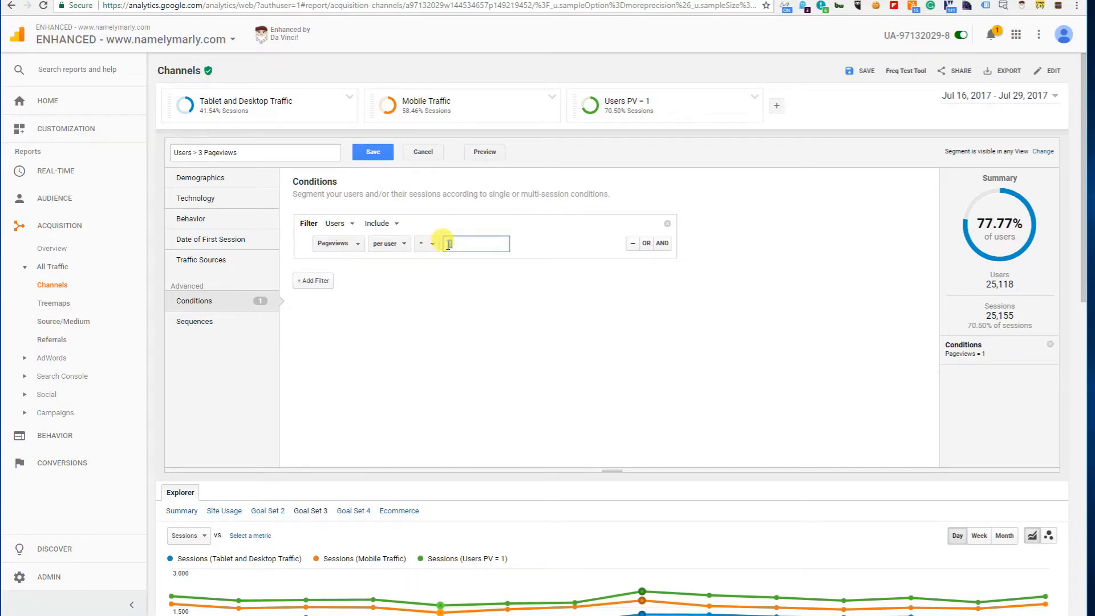
{"action": "type", "text": "3"}
{"action": "left_click", "coordinate": [426, 243]}
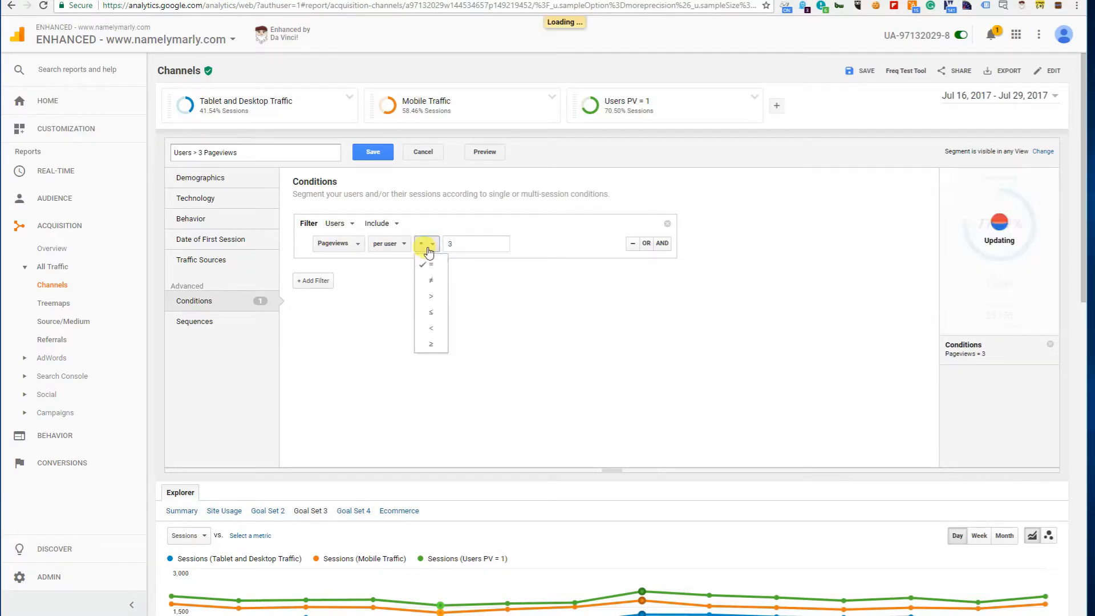
{"action": "left_click", "coordinate": [432, 298]}
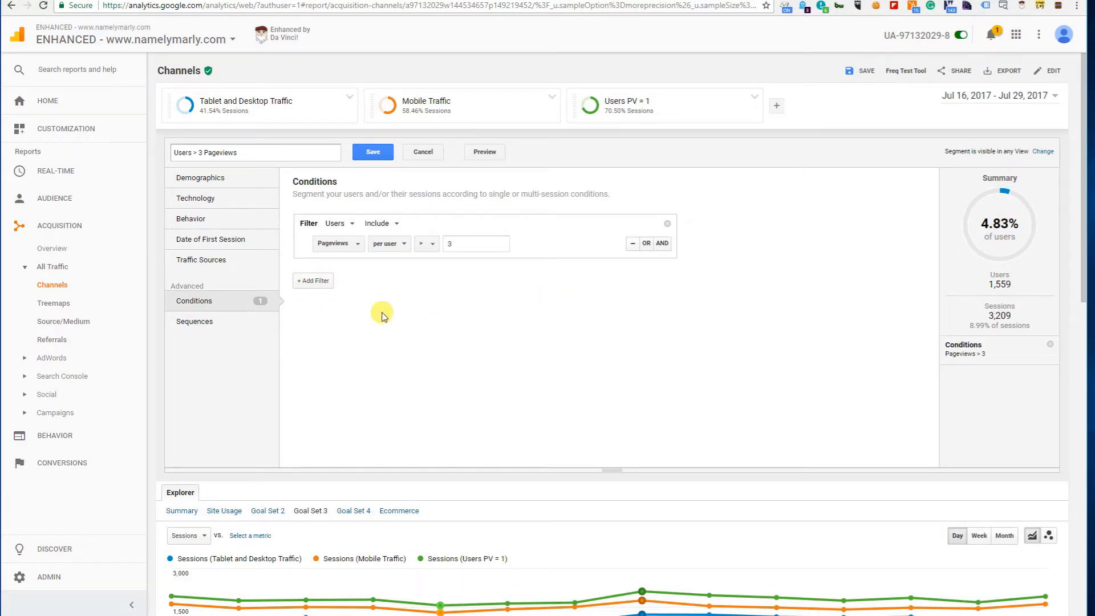
{"action": "left_click", "coordinate": [372, 152]}
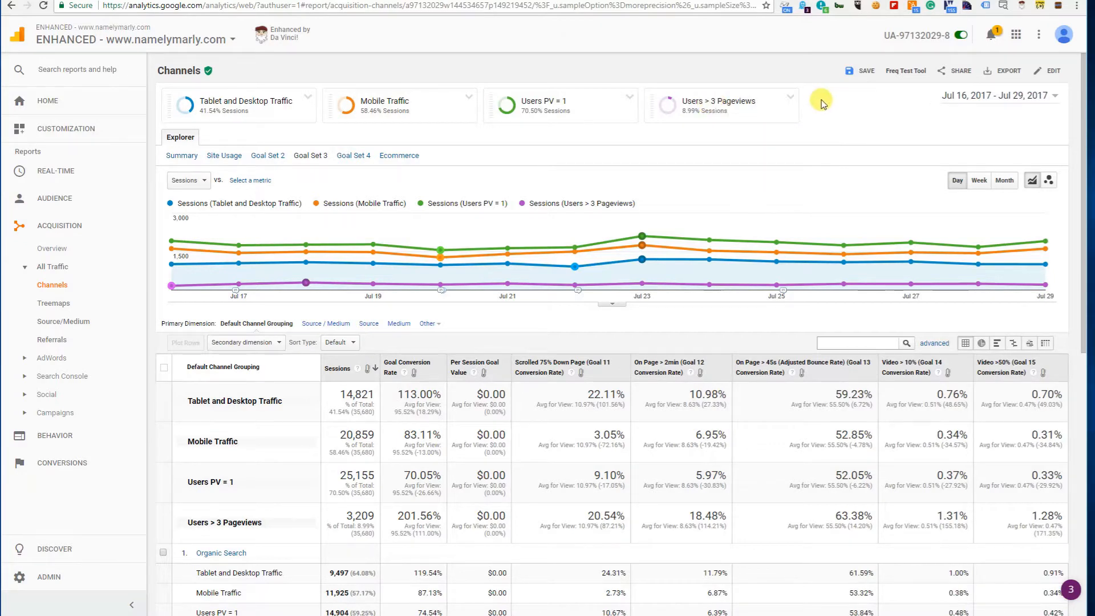
Remove the Mobile Traffic and the Tablet and Desktop Traffic segments from the Channels report
{"action": "left_click", "coordinate": [468, 103]}
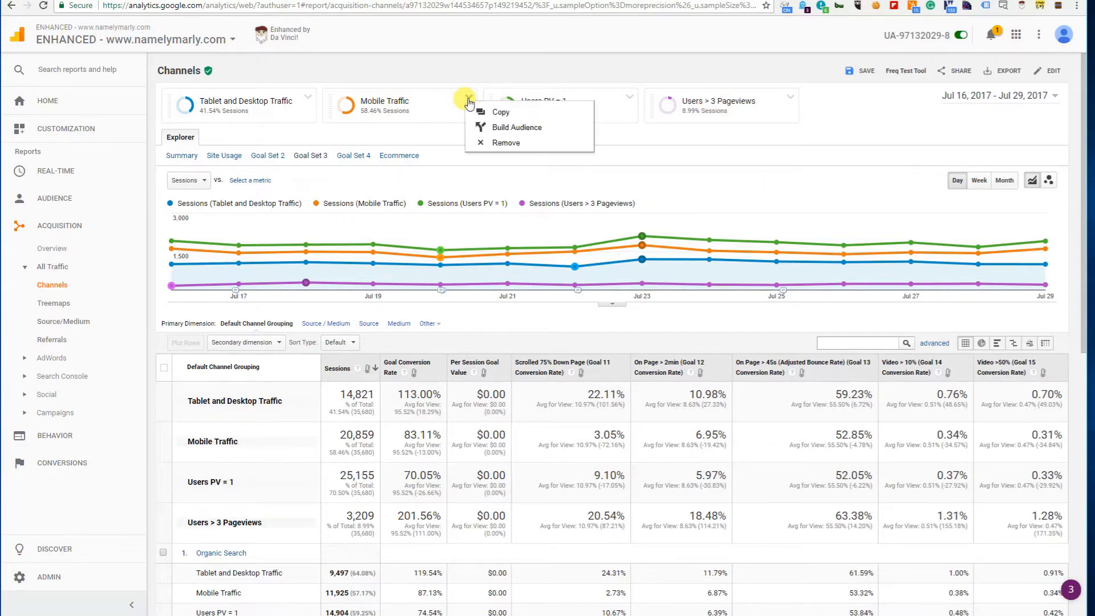
{"action": "left_click", "coordinate": [491, 142]}
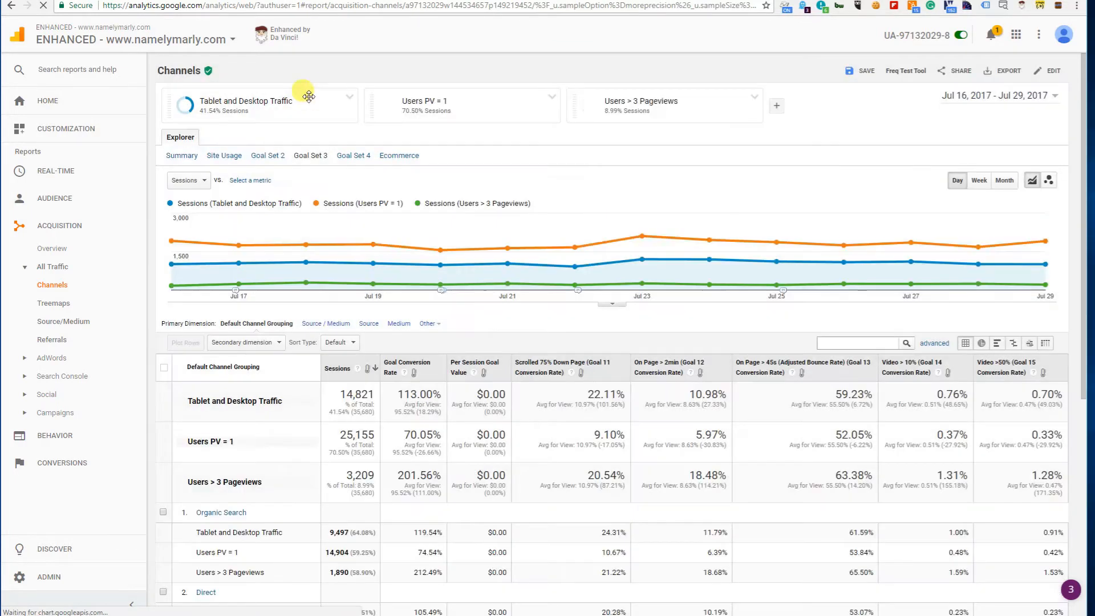
{"action": "left_click", "coordinate": [351, 97]}
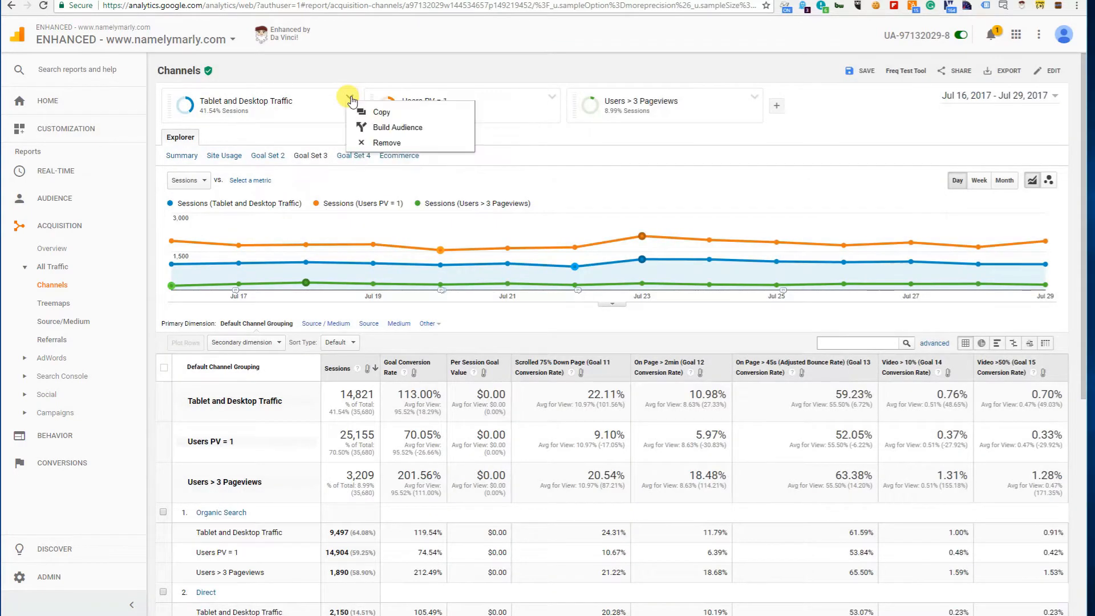
{"action": "left_click", "coordinate": [372, 143]}
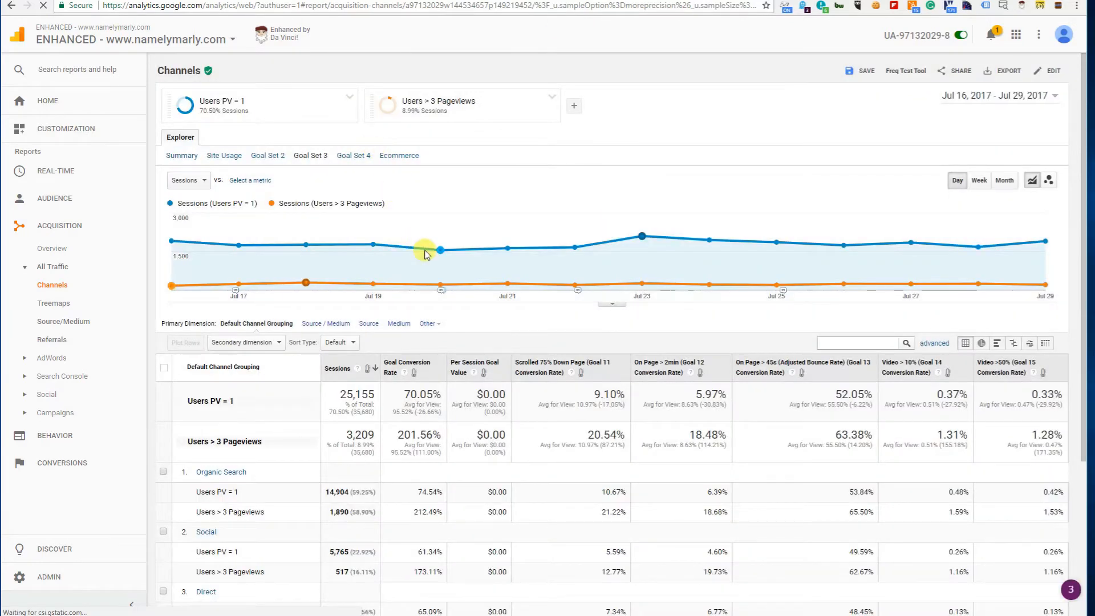
{"action": "scroll", "coordinate": [428, 256], "scroll_direction": "down", "scroll_amount": 1}
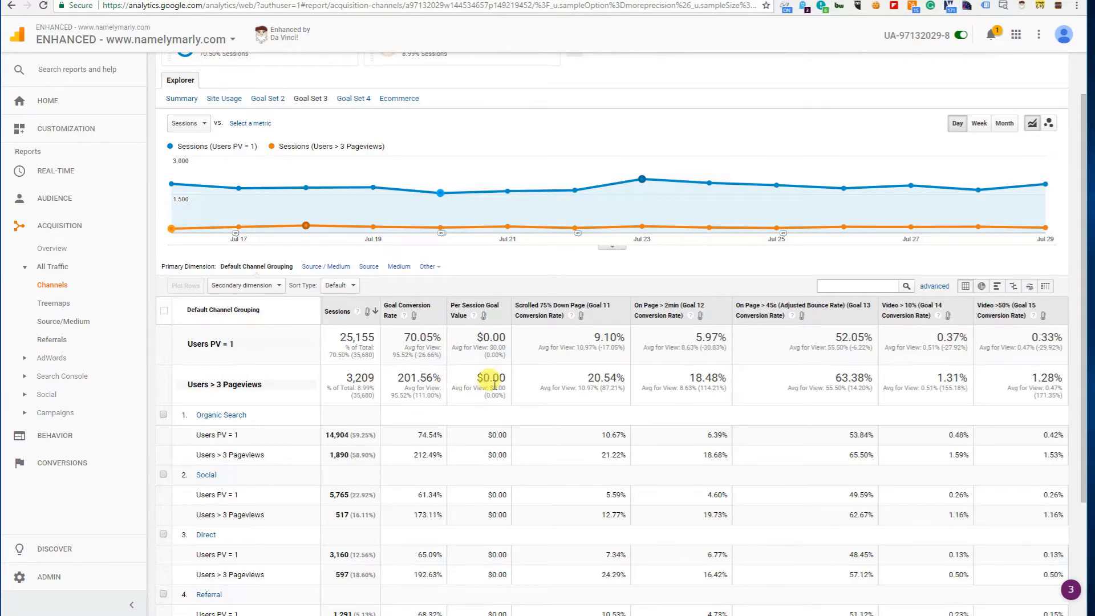
{"action": "scroll", "coordinate": [492, 381], "scroll_direction": "up", "scroll_amount": 1}
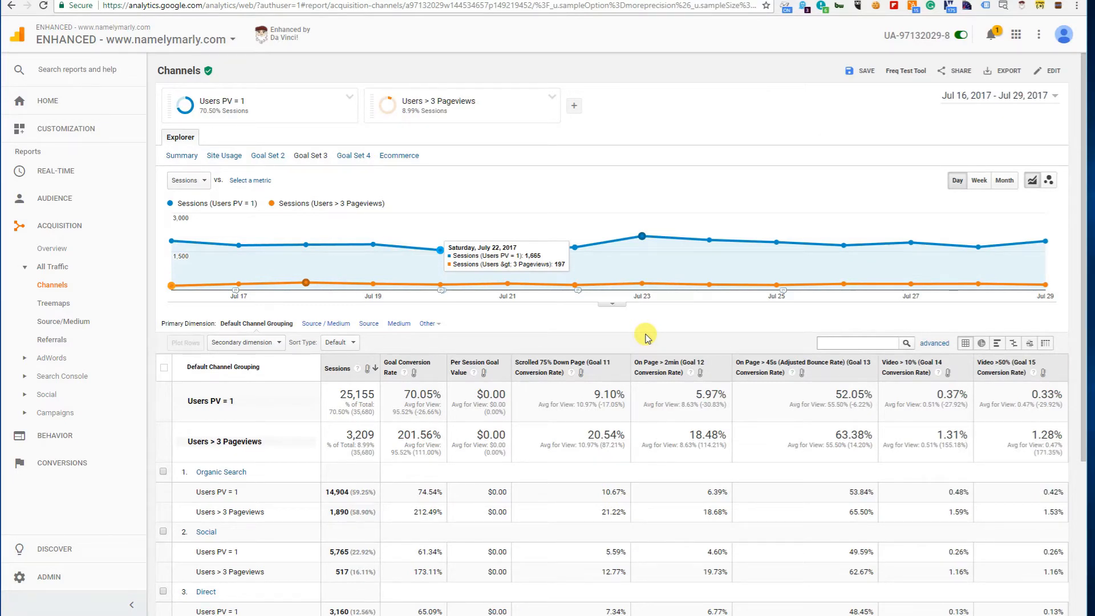
Start another new segment named "Users Clicked on Outbound Link"
{"action": "left_click", "coordinate": [572, 108]}
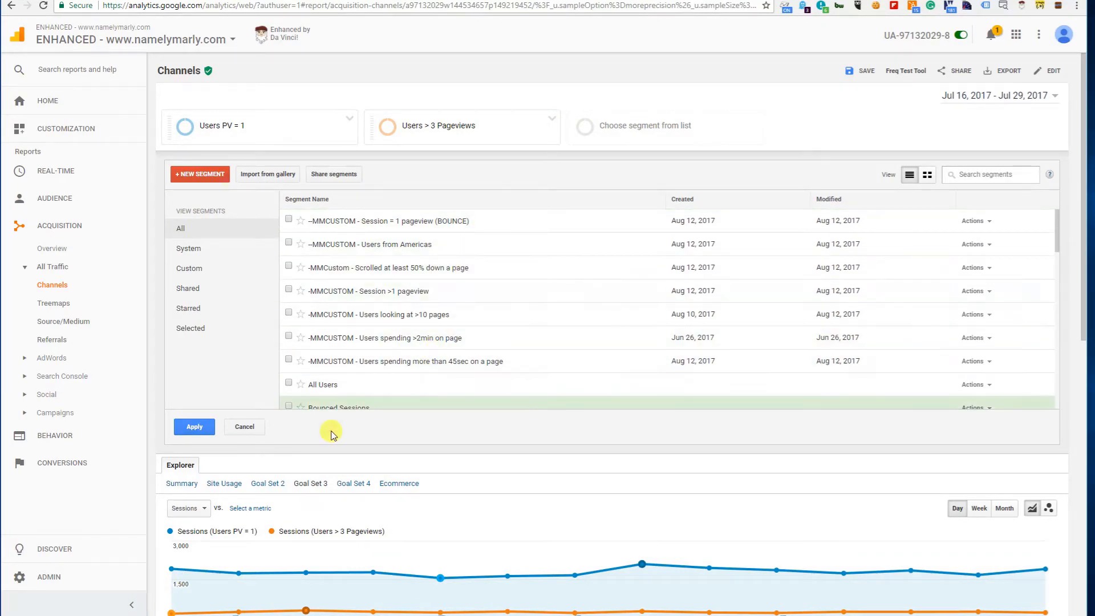
{"action": "left_click", "coordinate": [209, 180]}
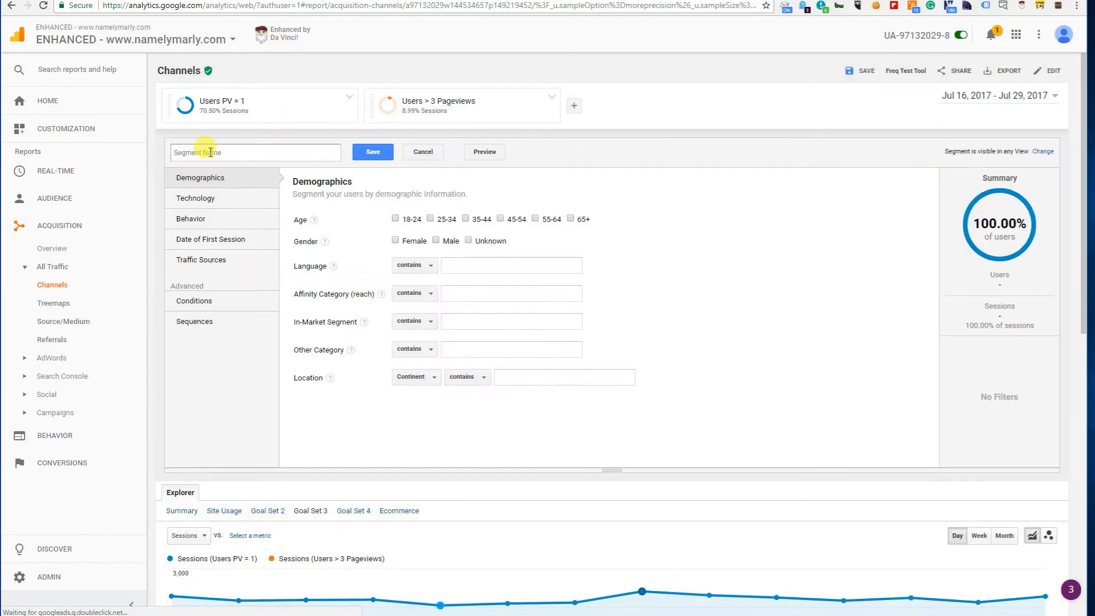
{"action": "left_click", "coordinate": [210, 152]}
{"action": "type", "text": "Users Clicked on Outbound Link"}
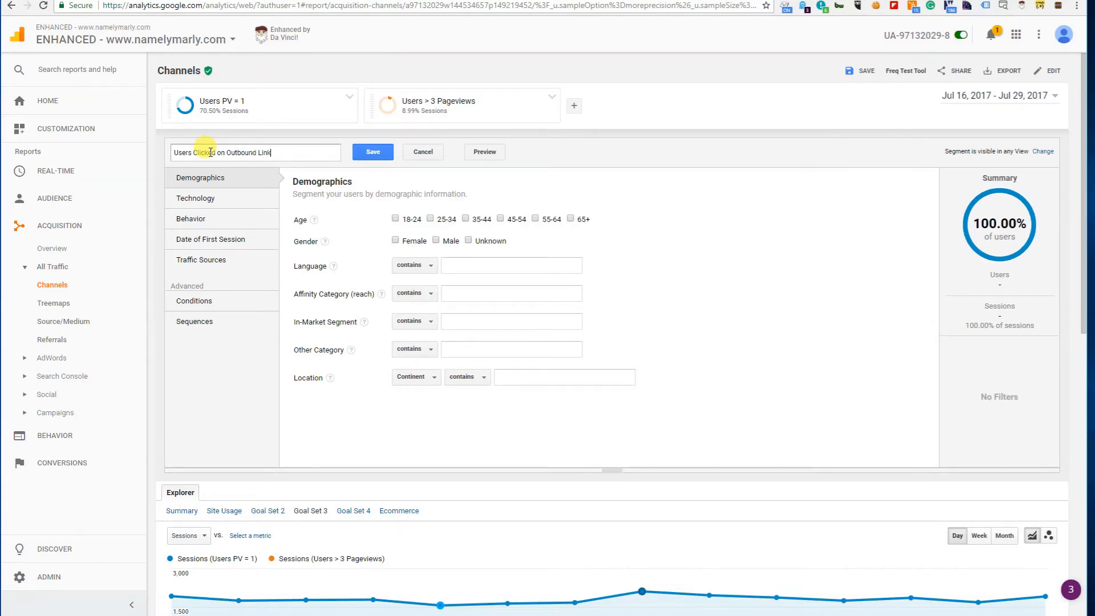
Add an advanced condition to the segment where Event Category contains "Outbound Link Click"
{"action": "left_click", "coordinate": [213, 300]}
{"action": "left_click", "coordinate": [337, 243]}
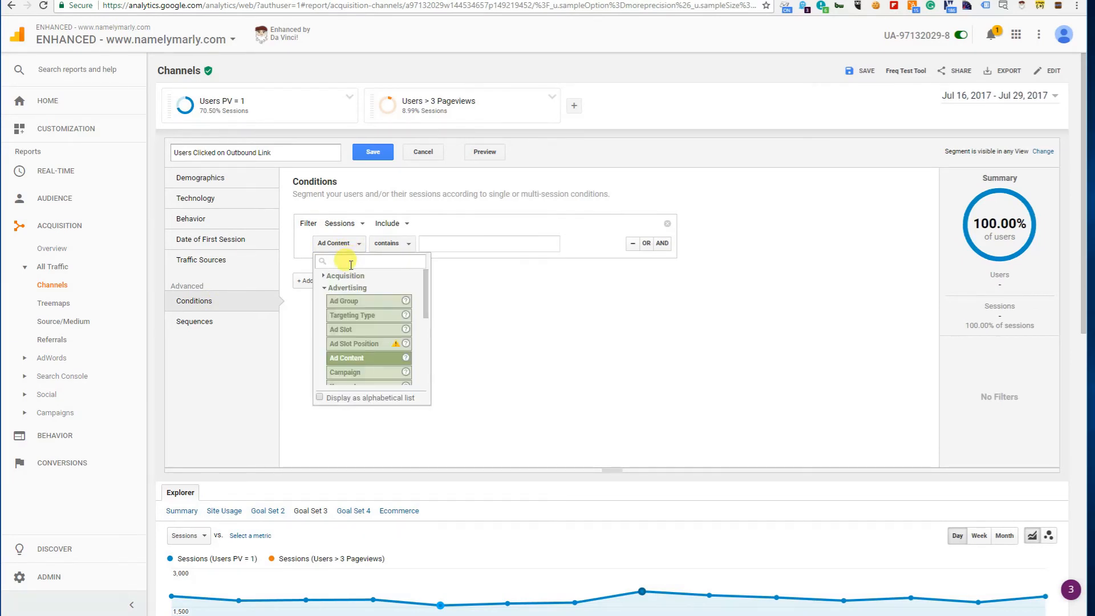
{"action": "type", "text": "Event"}
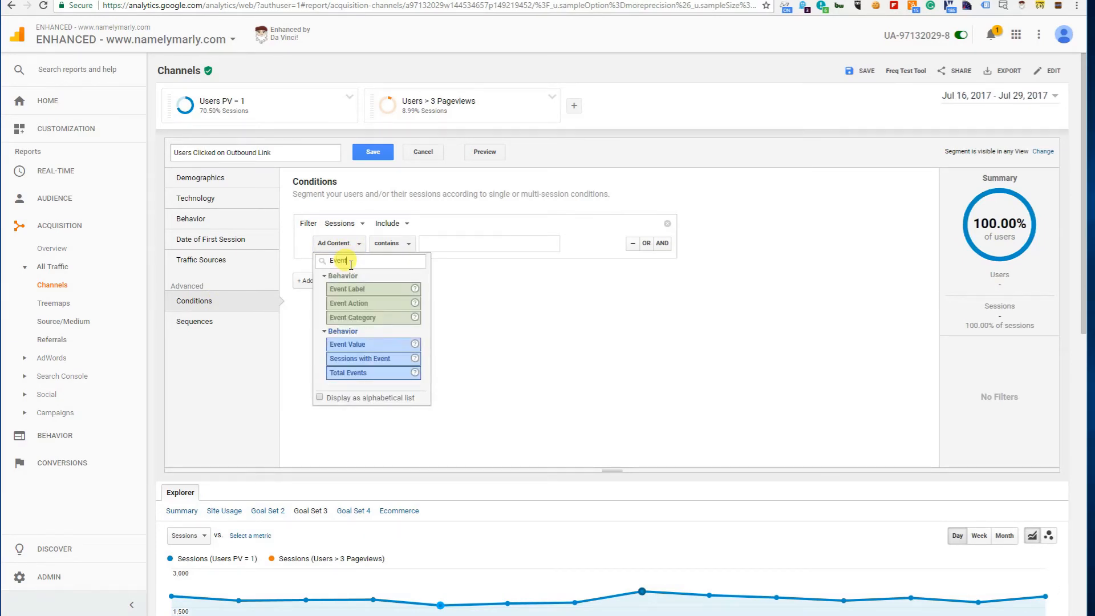
{"action": "left_click", "coordinate": [365, 317]}
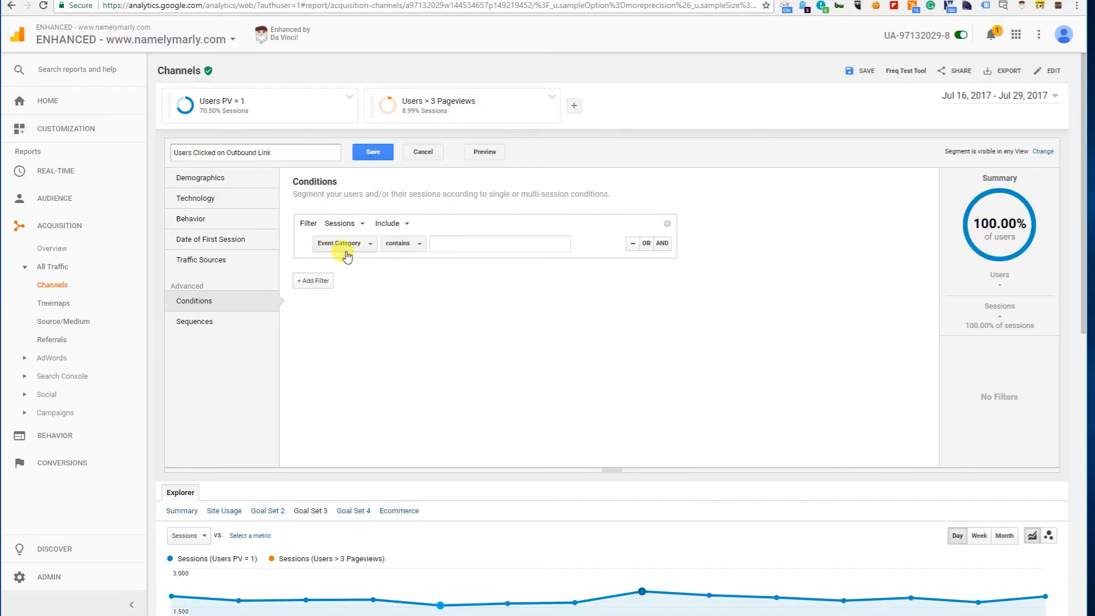
{"action": "left_click", "coordinate": [455, 244]}
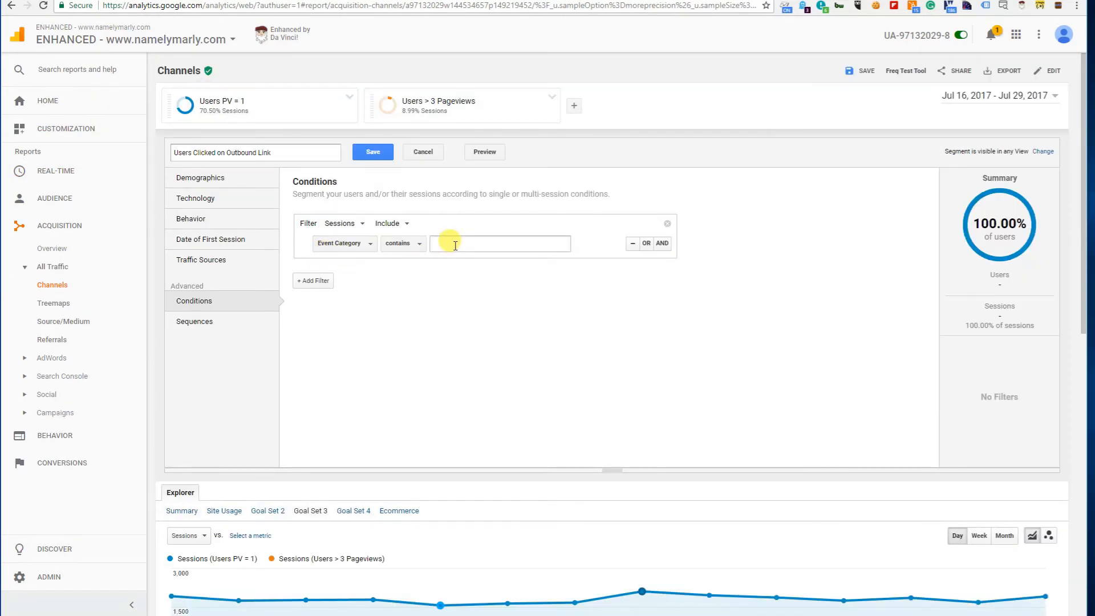
{"action": "left_click", "coordinate": [455, 244]}
{"action": "type", "text": "Outbound"}
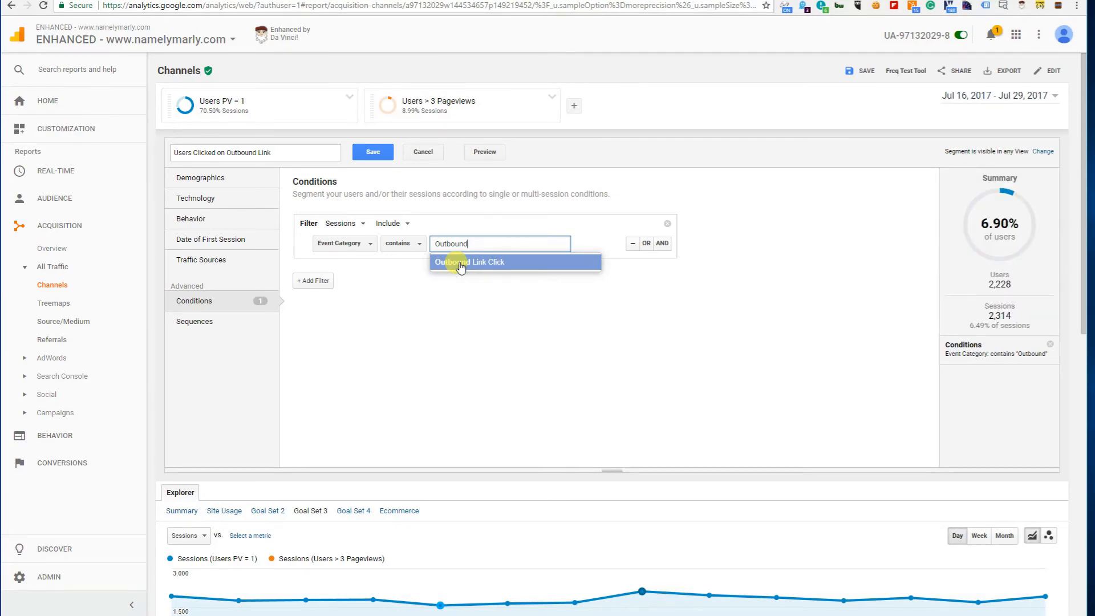
{"action": "left_click", "coordinate": [461, 262]}
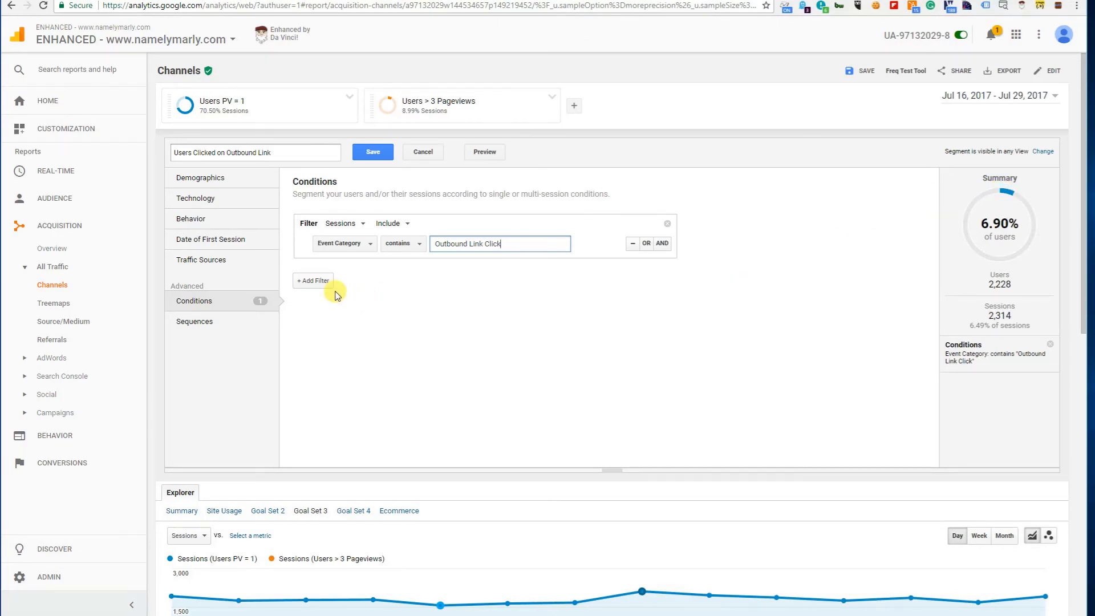
Rename the segment "-MYCUSTOM - Users Clicked on Outbound Link" and save it to the report
{"action": "left_click", "coordinate": [175, 152]}
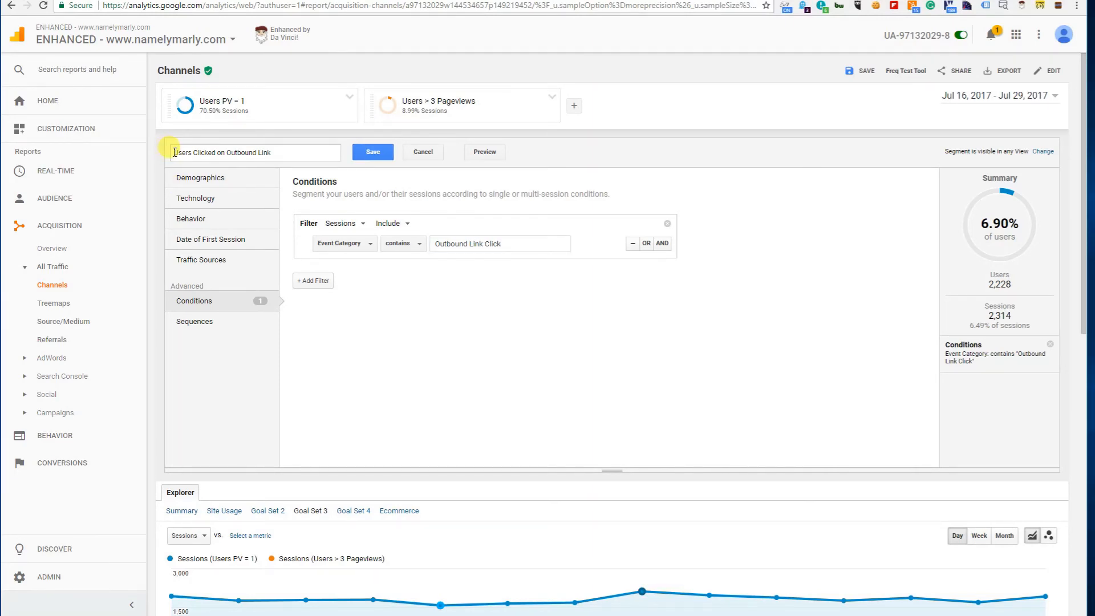
{"action": "type", "text": "MYCUSTOM"}
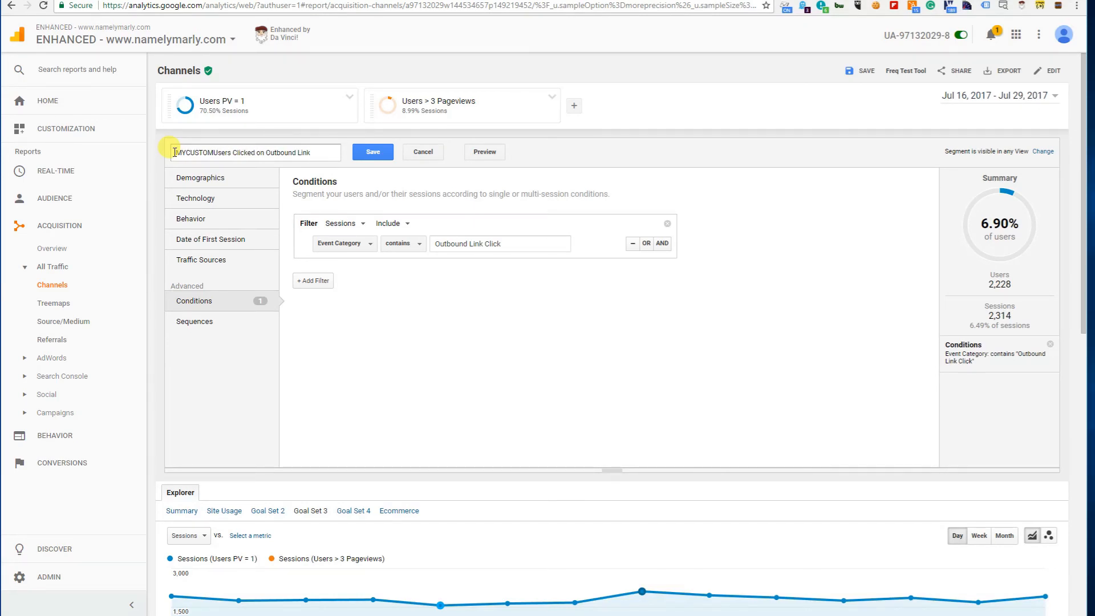
{"action": "type", "text": " -"}
{"action": "left_click", "coordinate": [373, 152]}
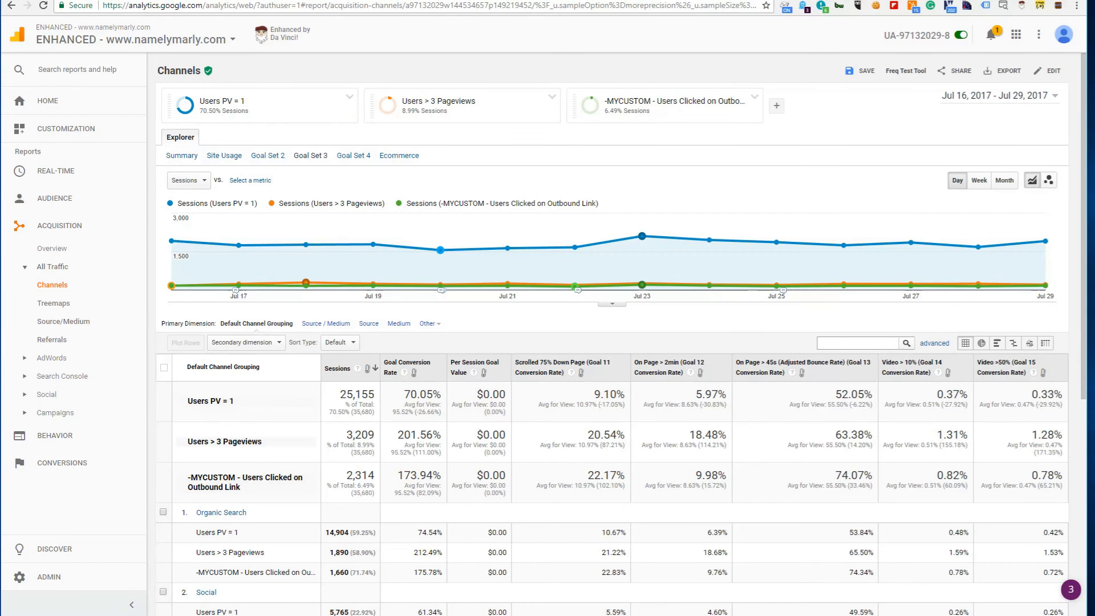
Switch to the MashMetrics Custom Google Analytics Library page listing the shared custom segments
{"action": "left_click", "coordinate": [293, 0]}
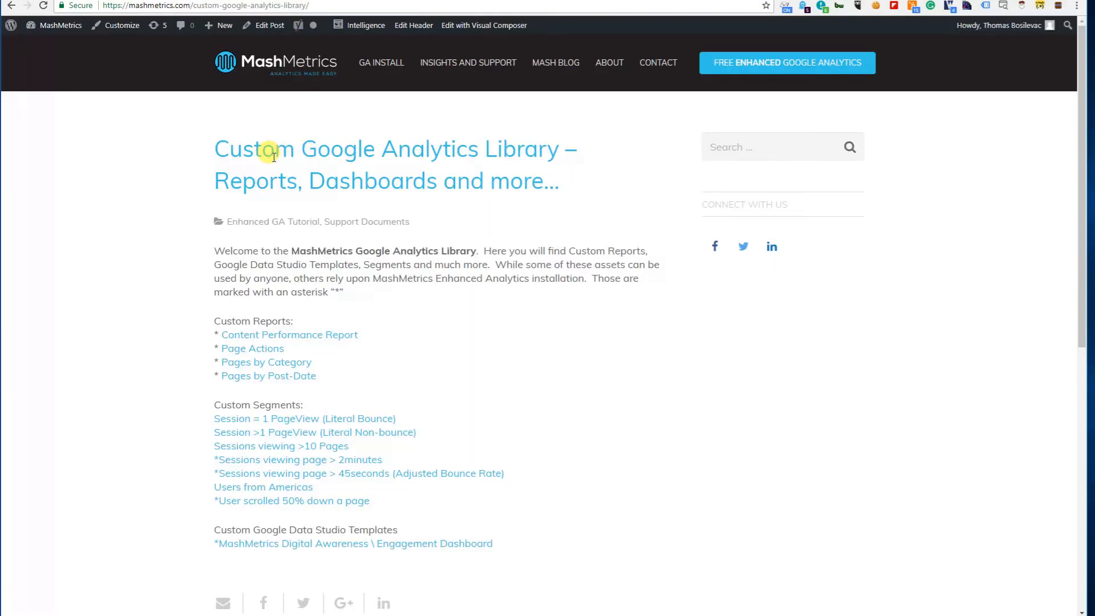